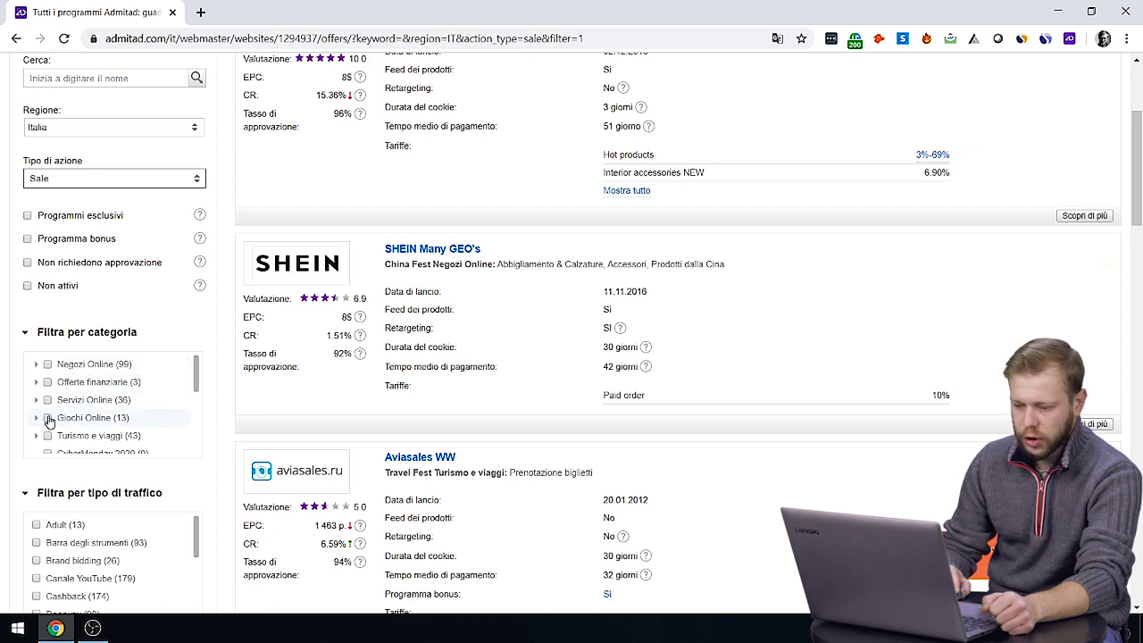
- Filter the programs to the Elettrodomestici & Elettronica category under Negozi Online
left_click(49, 368)
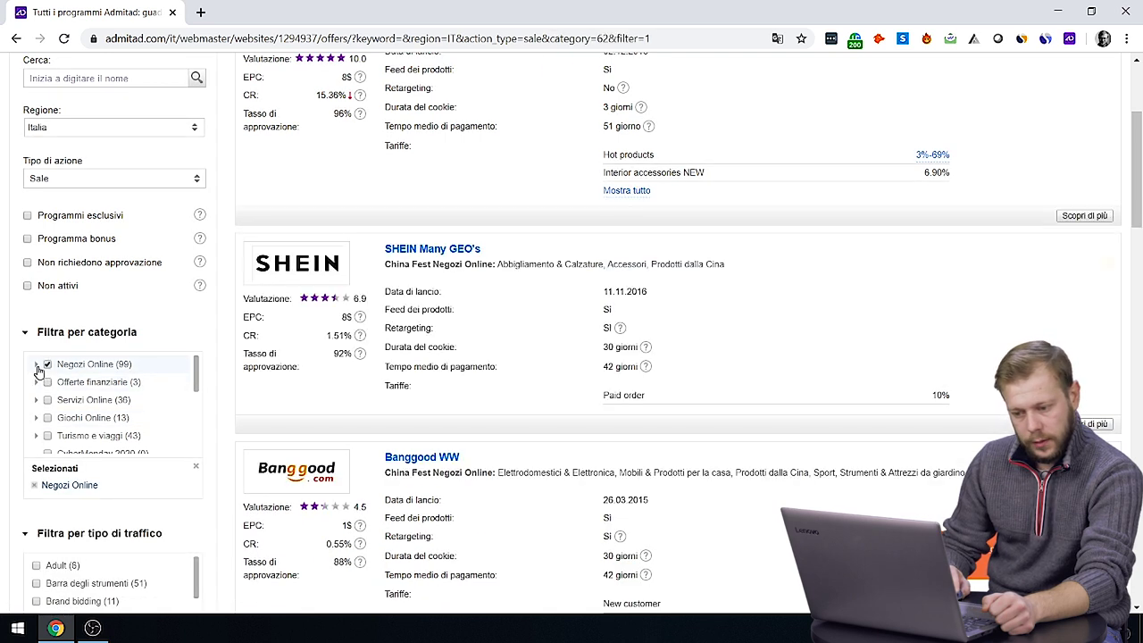
left_click(36, 367)
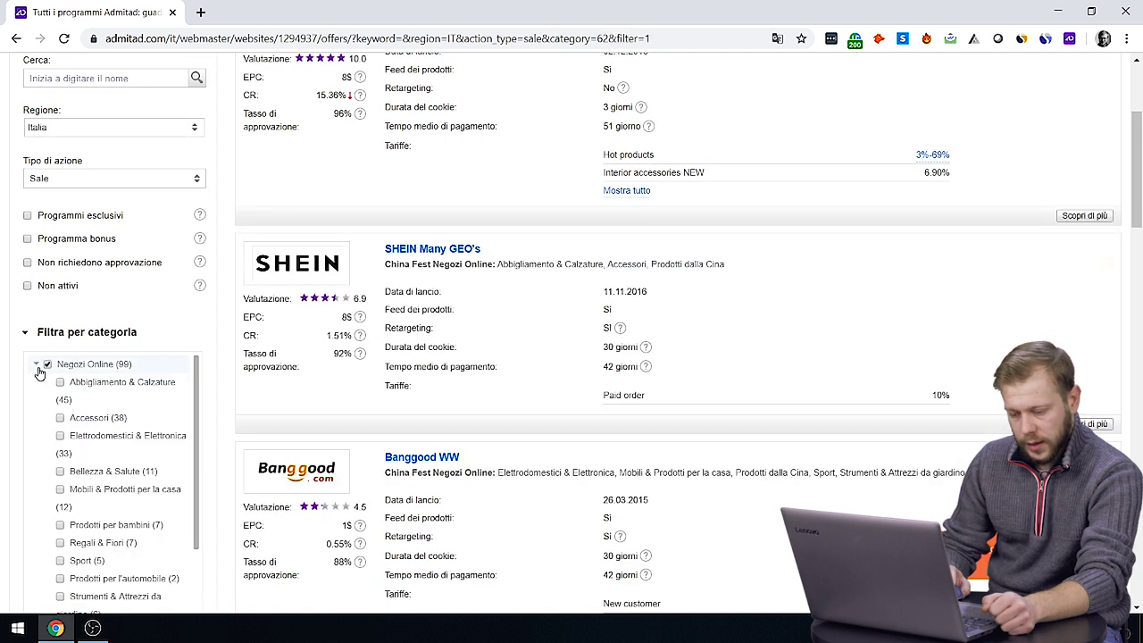
left_click(70, 441)
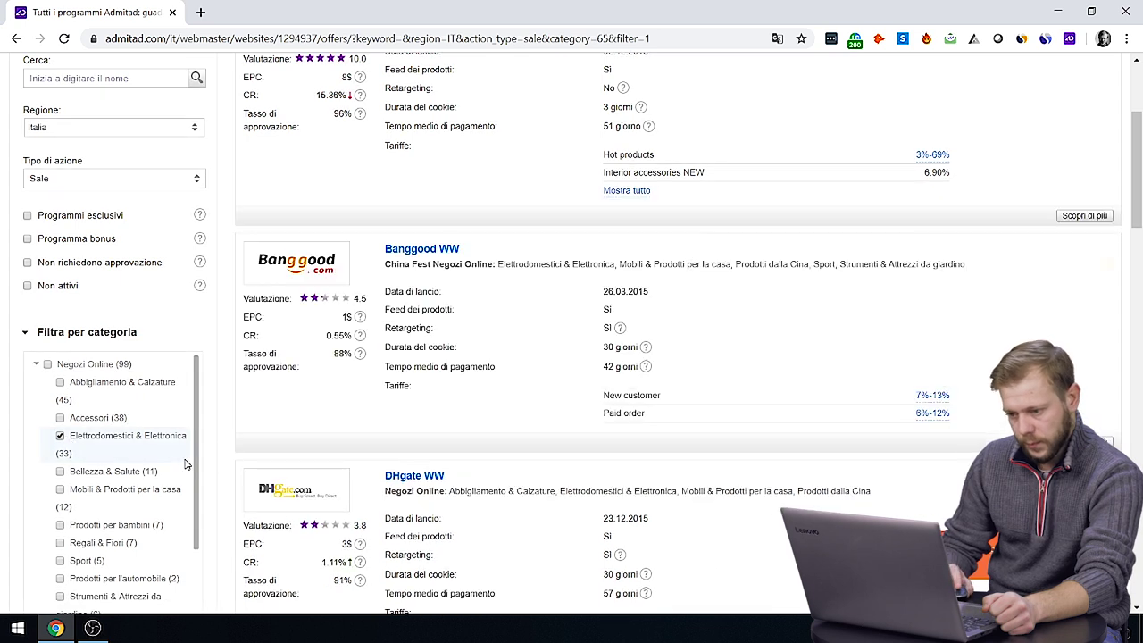
- Sort the filtered program list by launch date (Per data di lancio)
scroll(1023, 288, "up", 3)
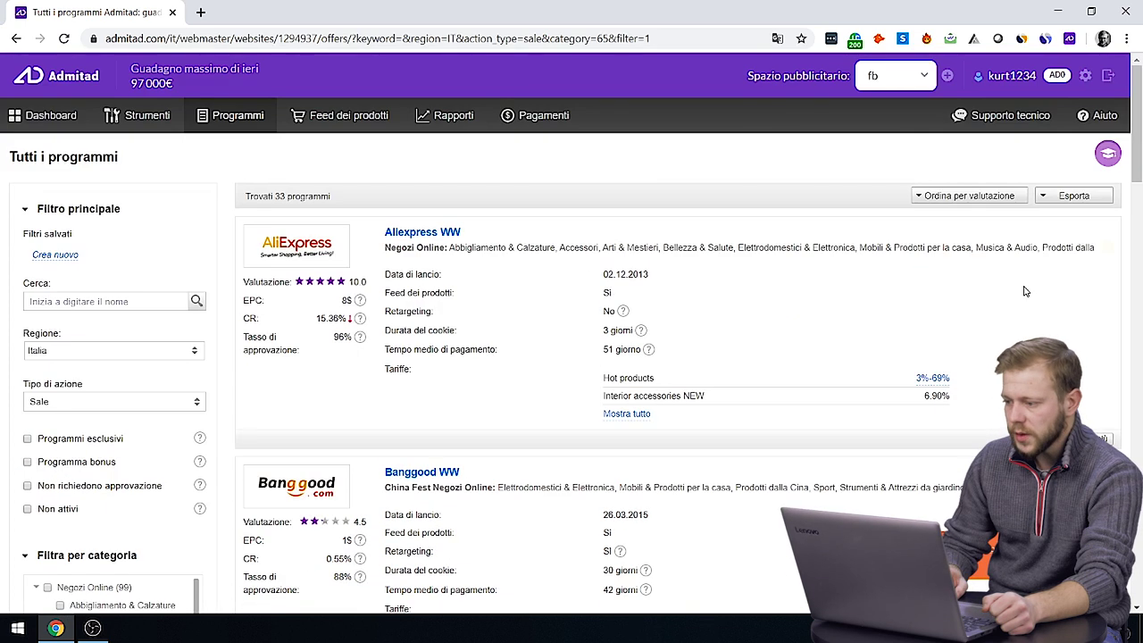
left_click(1008, 198)
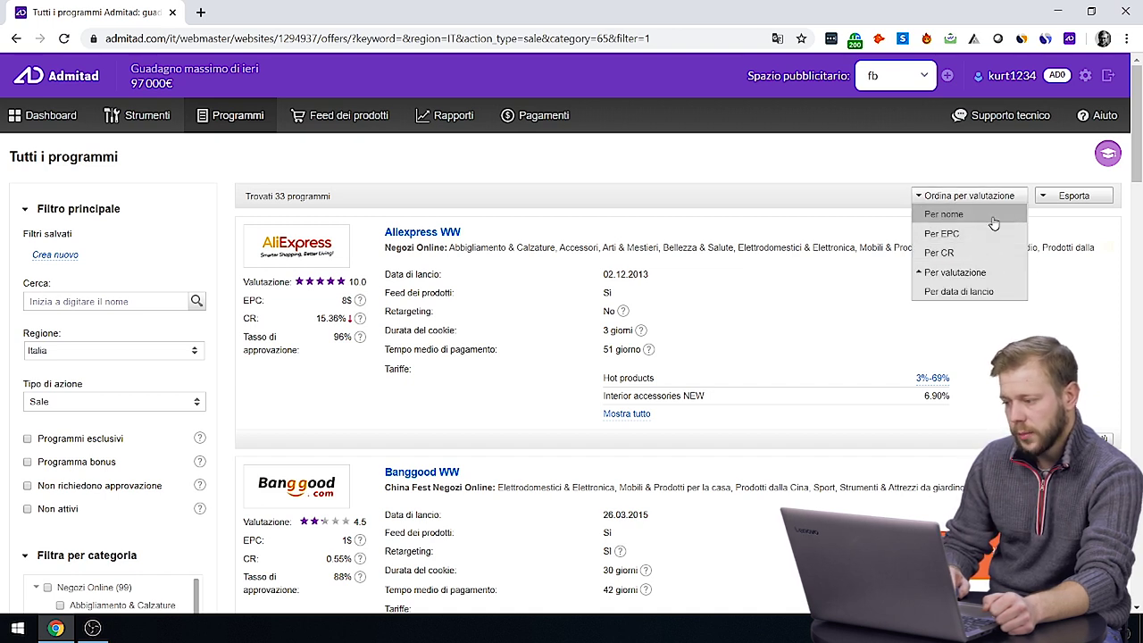
left_click(995, 291)
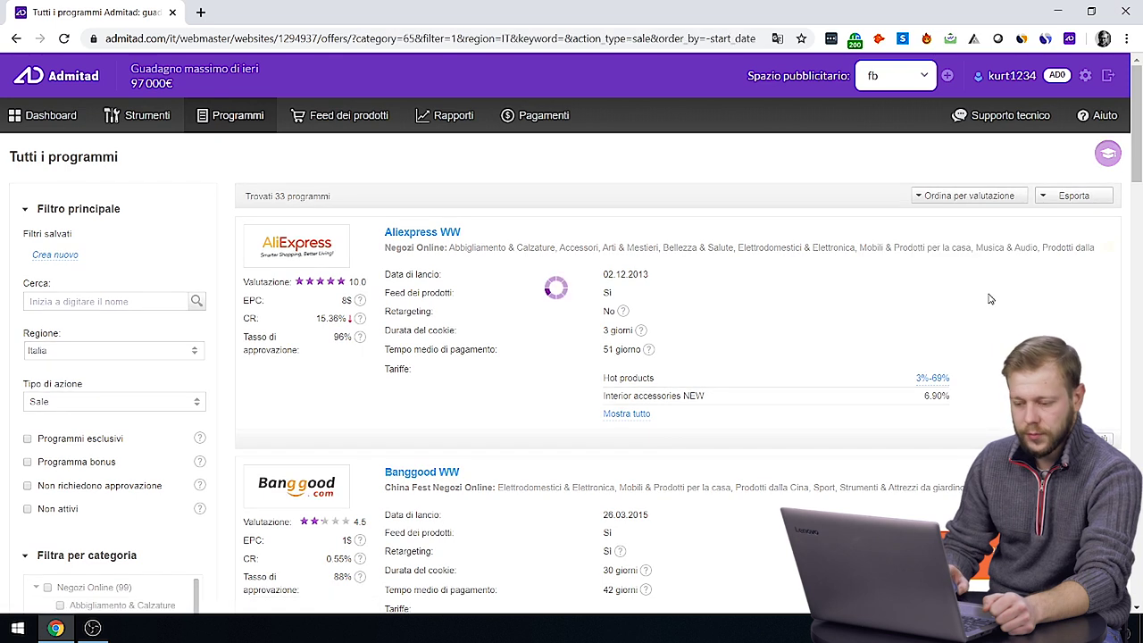
- Open the Yeppon [CPS] IT program from the list and start a participation request
scroll(641, 347, "down", 3)
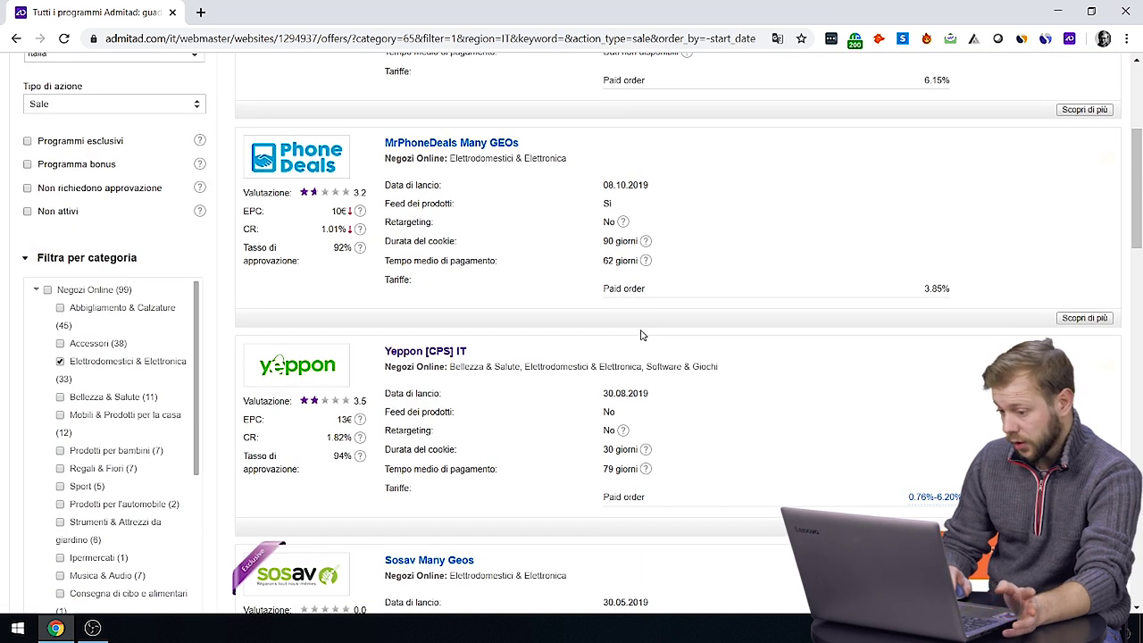
left_click(429, 354)
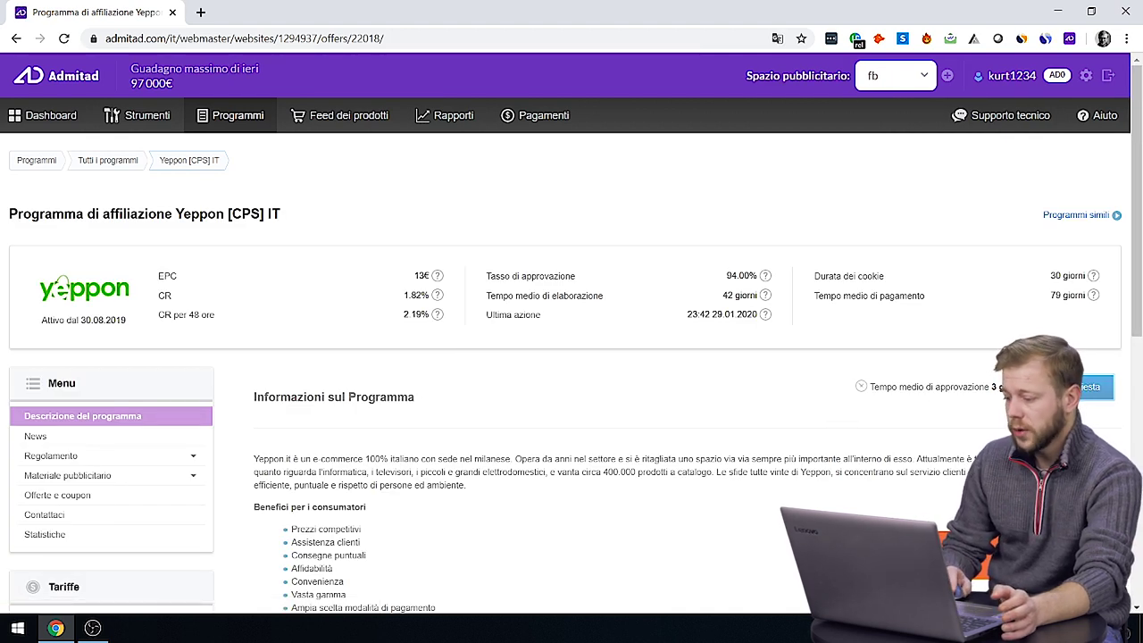
left_click(1091, 386)
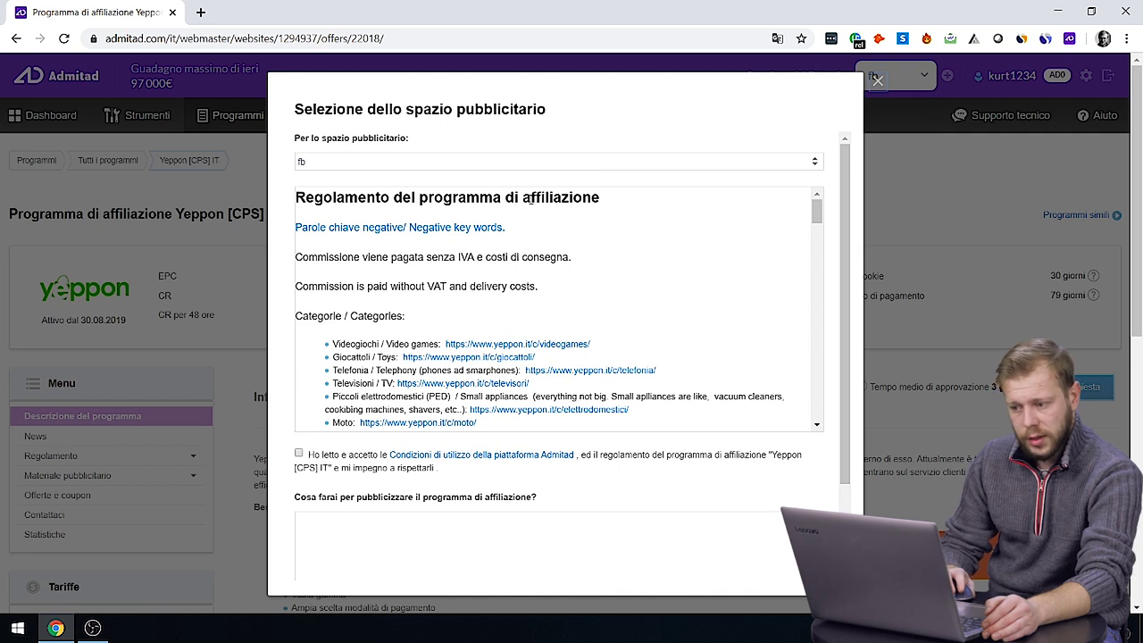
- Review the Yeppon program rules, accept the terms, submit the join request for the fb ad space and dismiss the confirmation
scroll(635, 266, "down", 3)
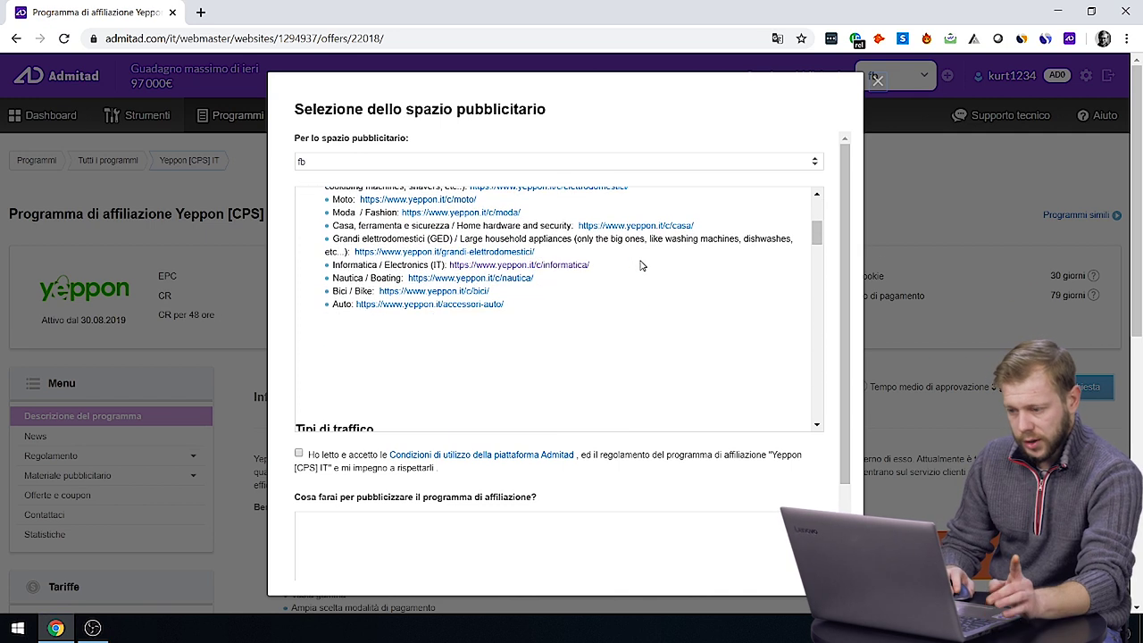
scroll(641, 265, "down", 5)
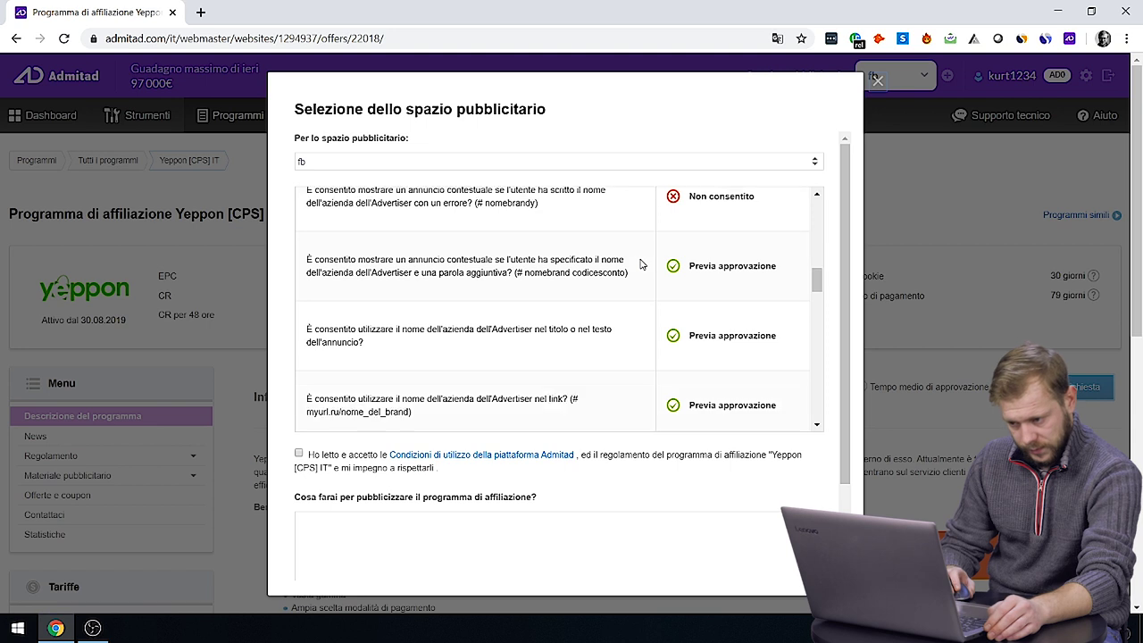
scroll(640, 265, "up", 1)
scroll(640, 265, "down", 4)
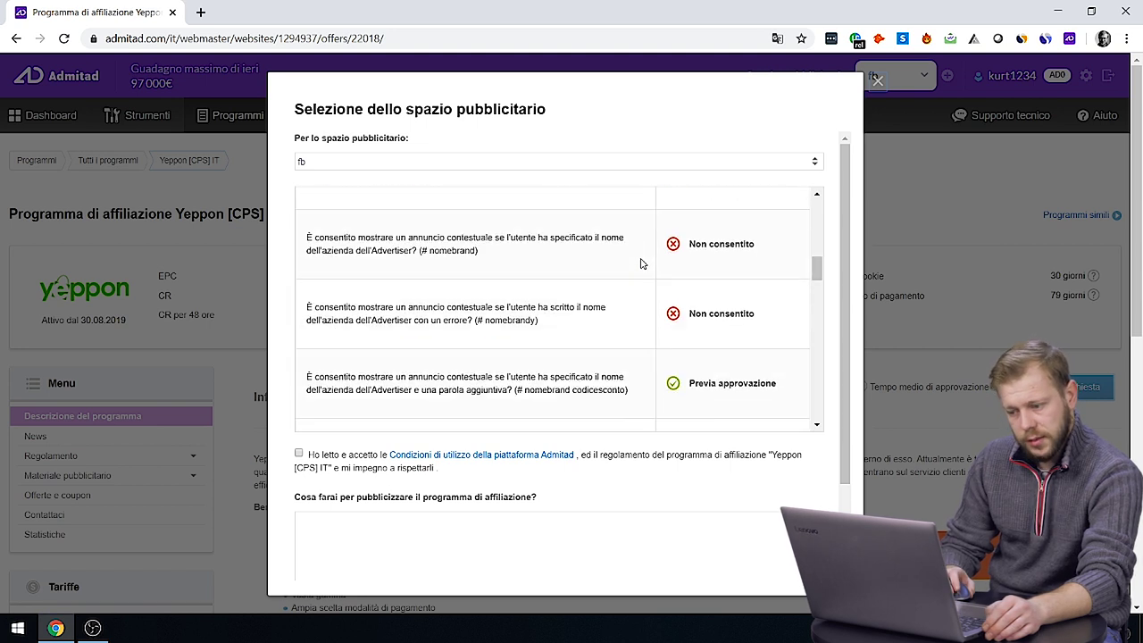
scroll(640, 264, "down", 6)
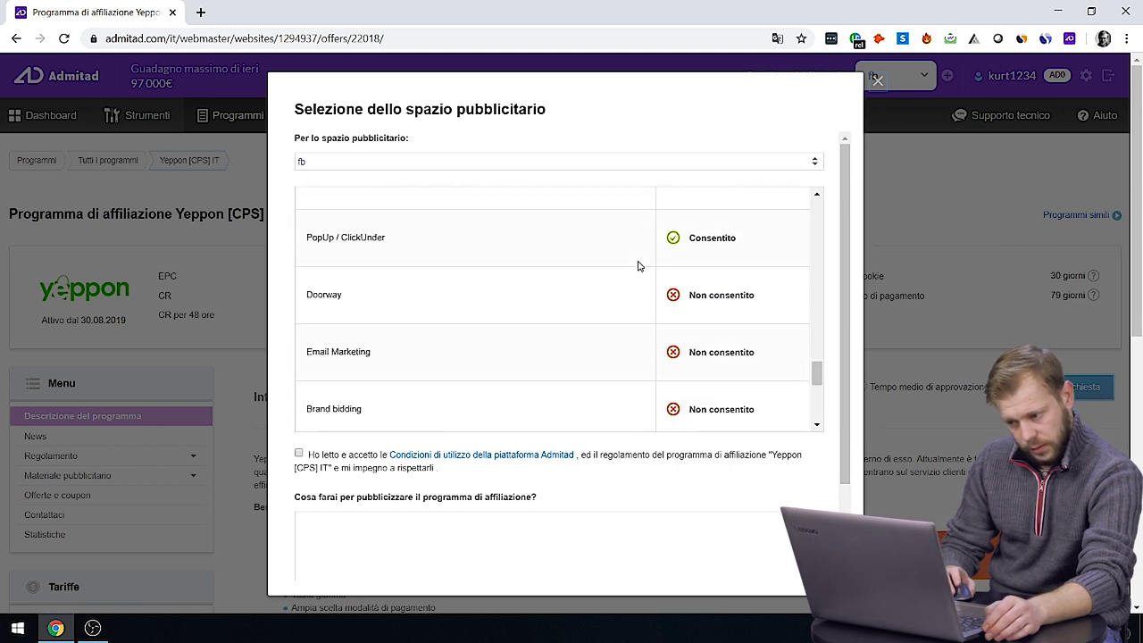
scroll(406, 428, "down", 2)
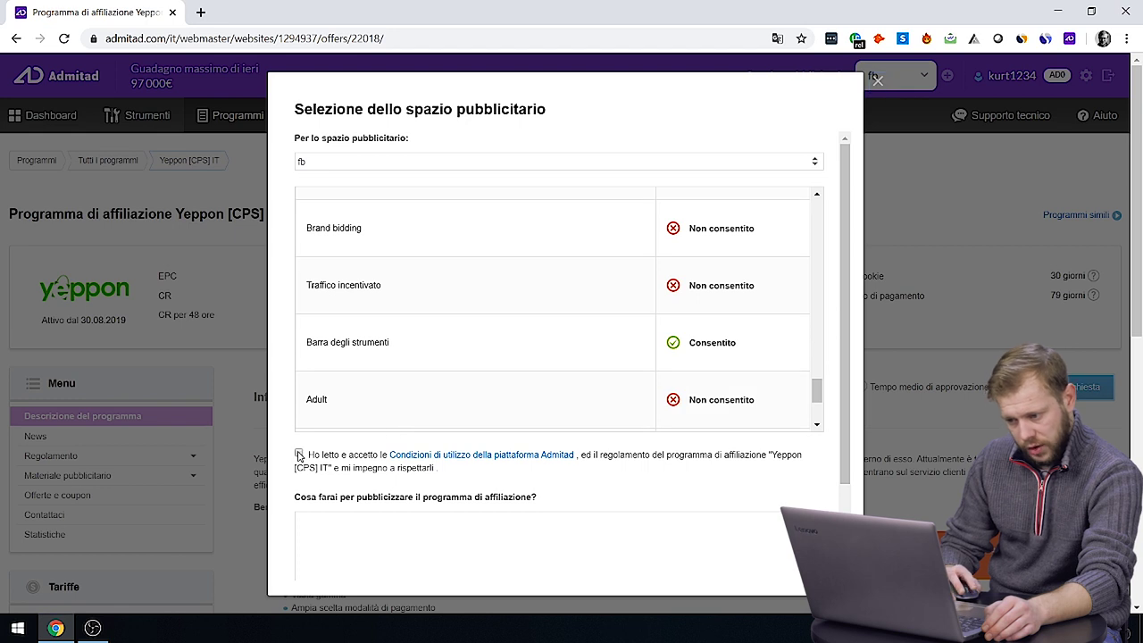
left_click(299, 454)
scroll(520, 476, "down", 5)
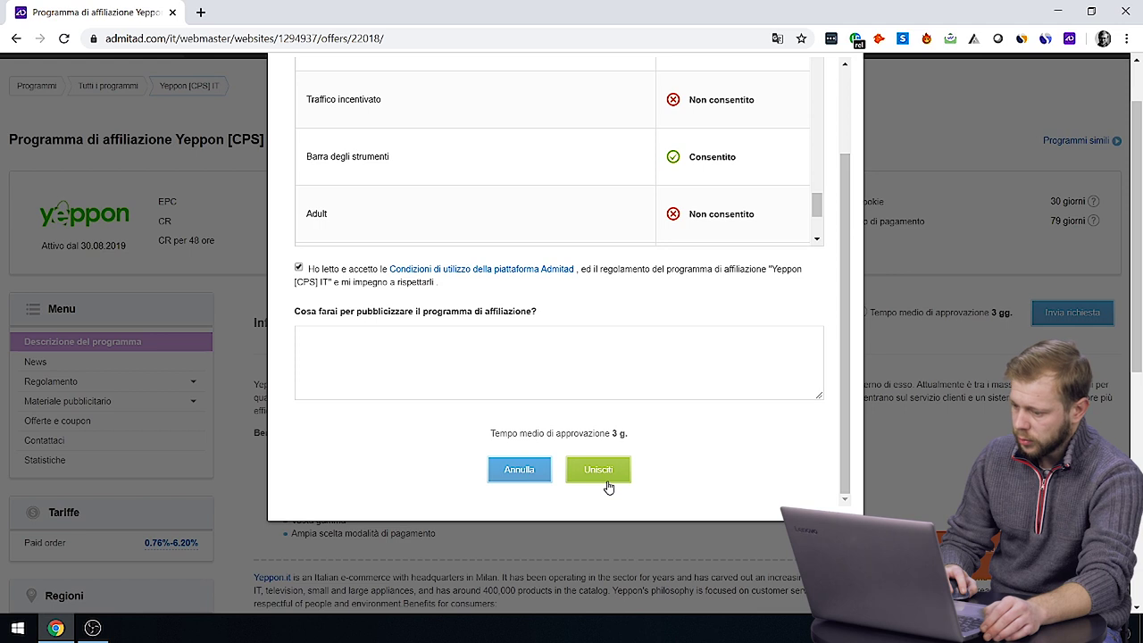
left_click(604, 475)
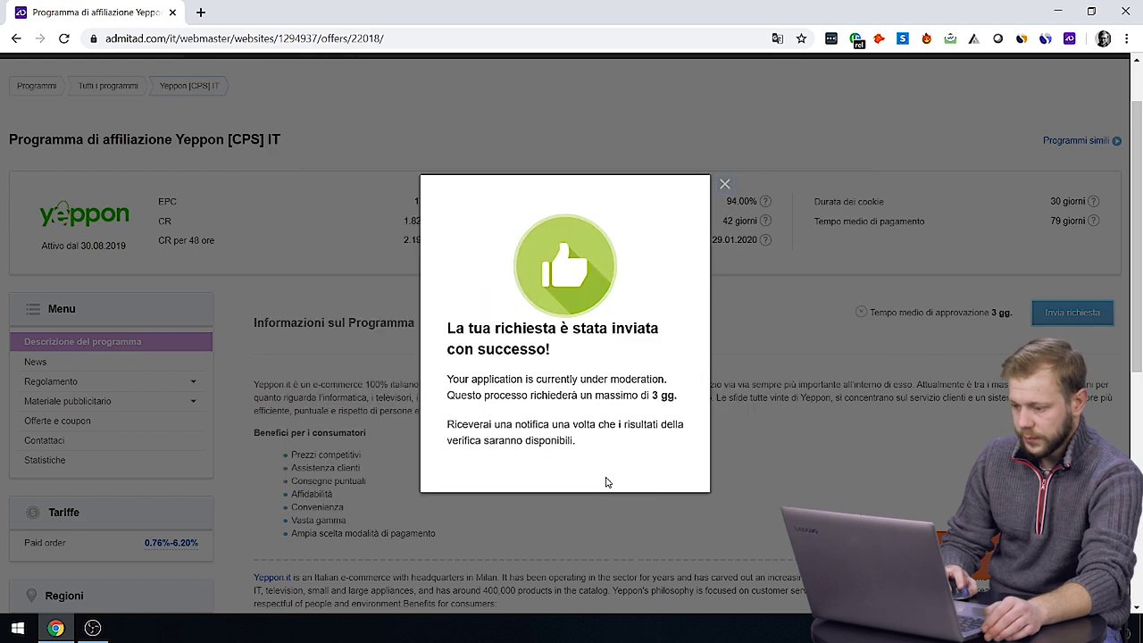
left_click(724, 183)
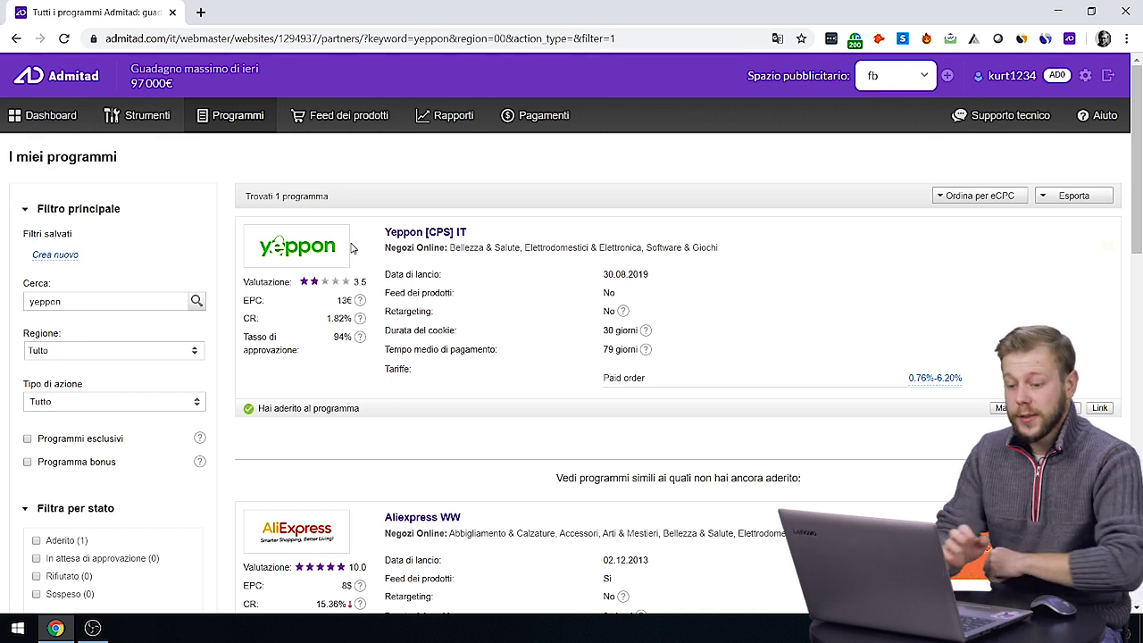
- Open the joined Yeppon [CPS] IT program and view its description and traffic type rules
left_click(347, 240)
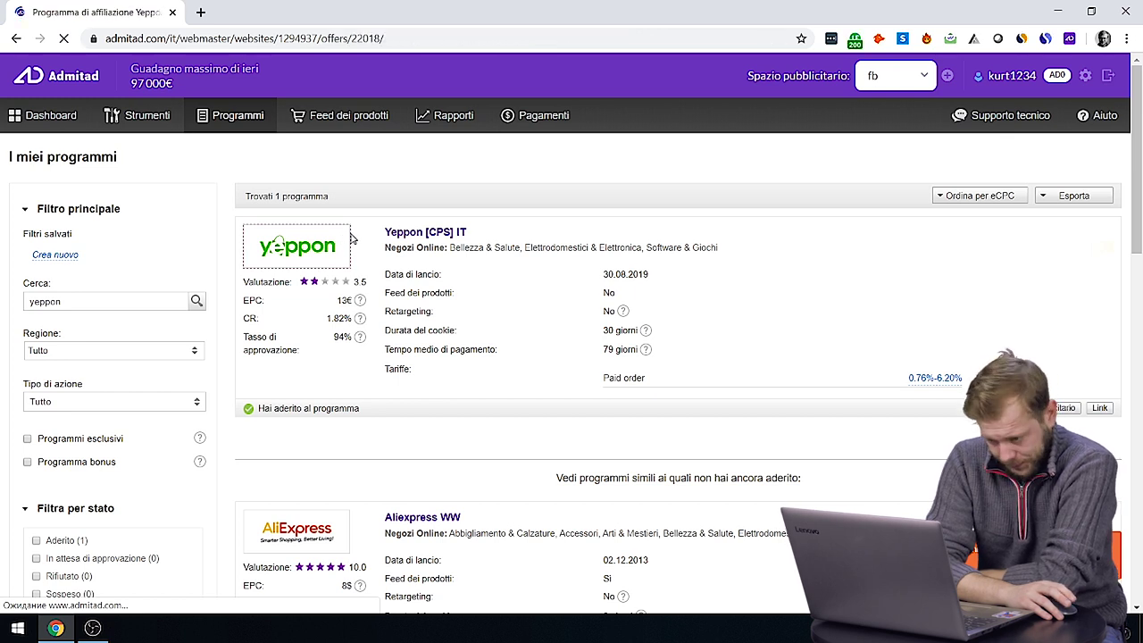
scroll(204, 401, "down", 2)
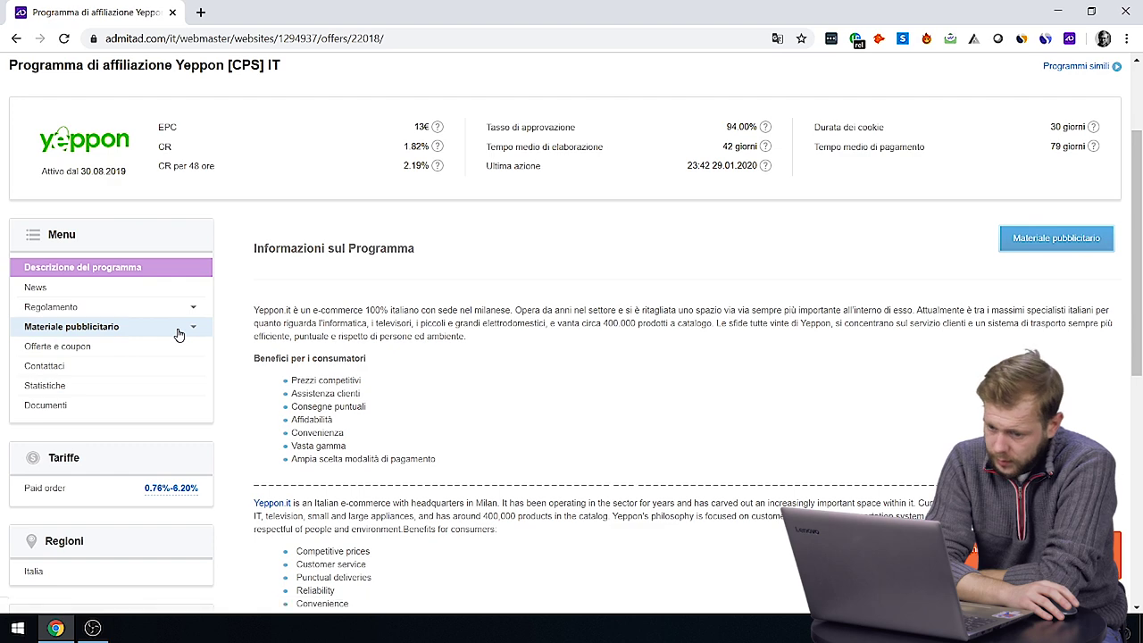
scroll(352, 287, "down", 1)
scroll(359, 294, "down", 2)
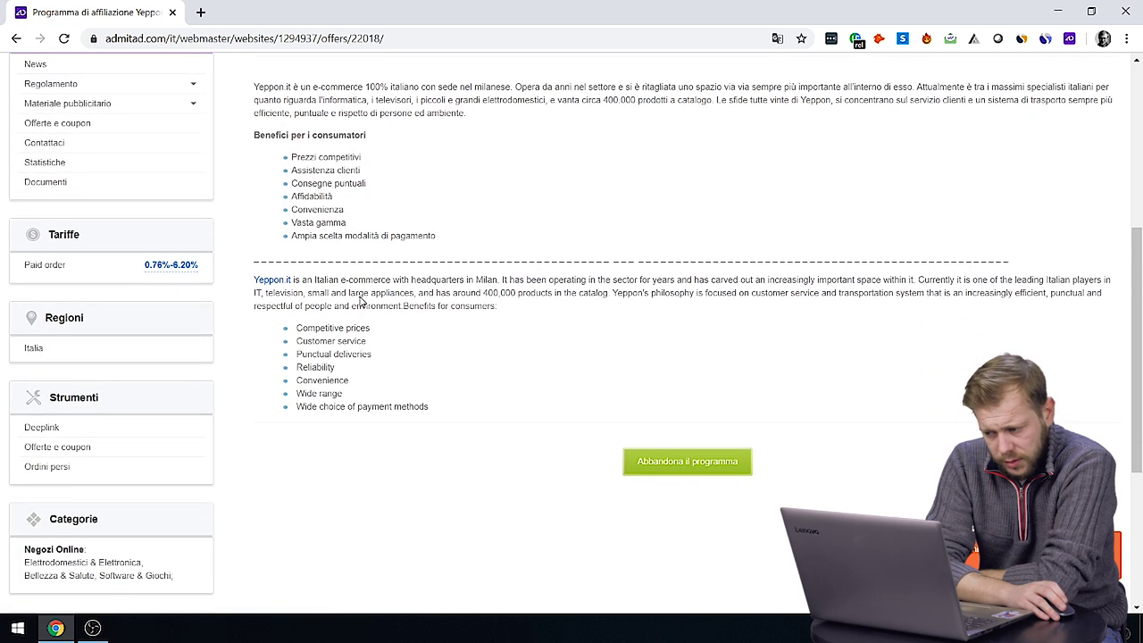
scroll(366, 303, "up", 2)
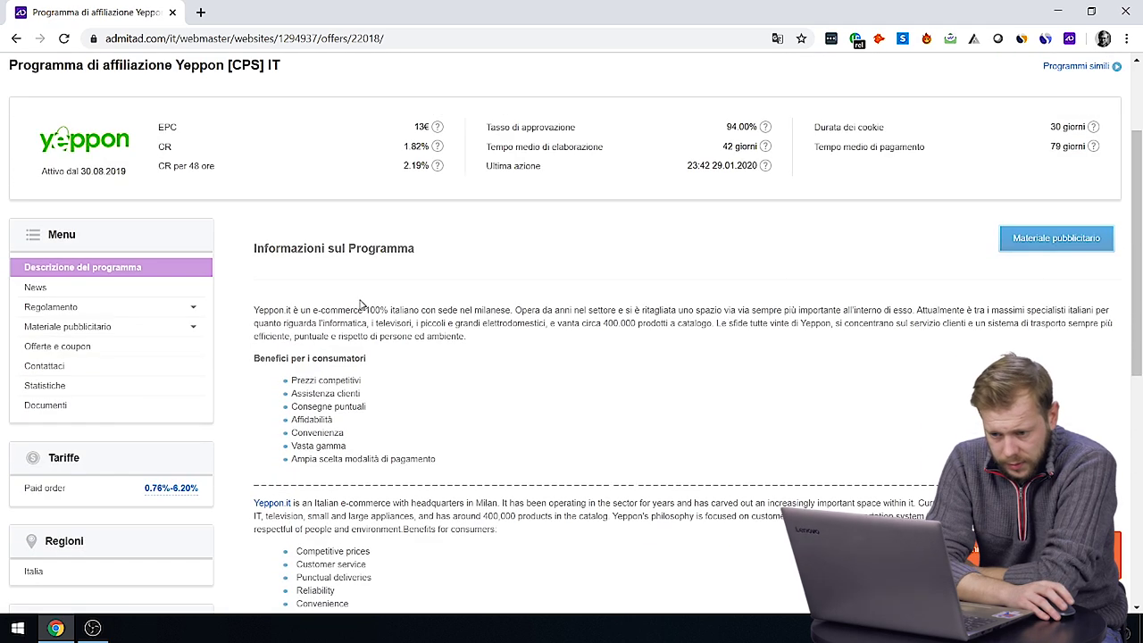
left_click(126, 309)
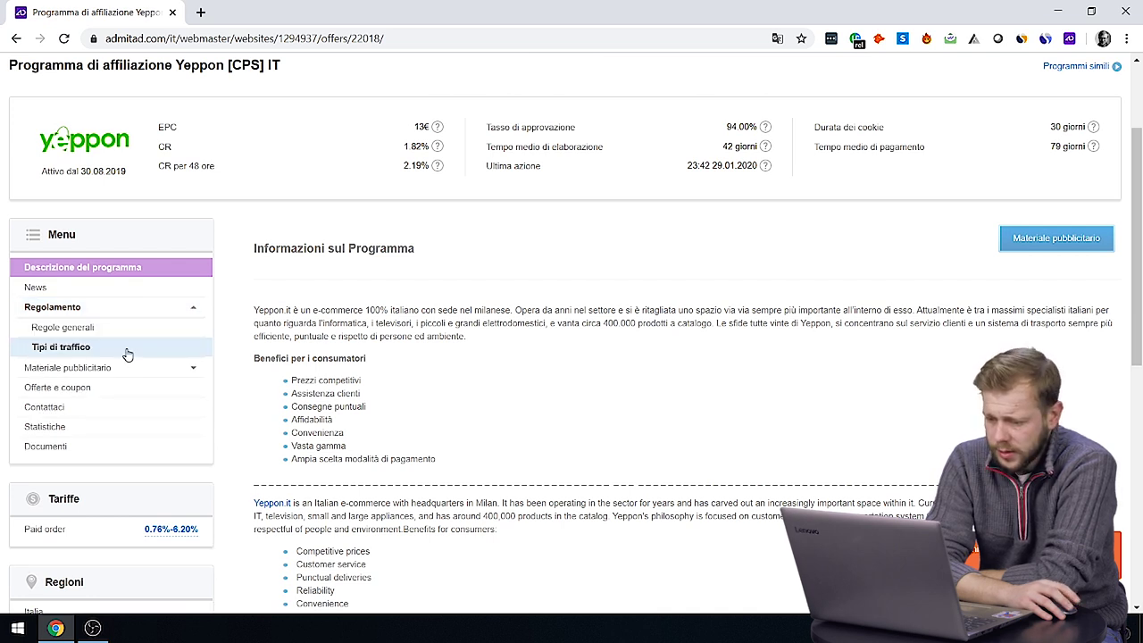
left_click(127, 349)
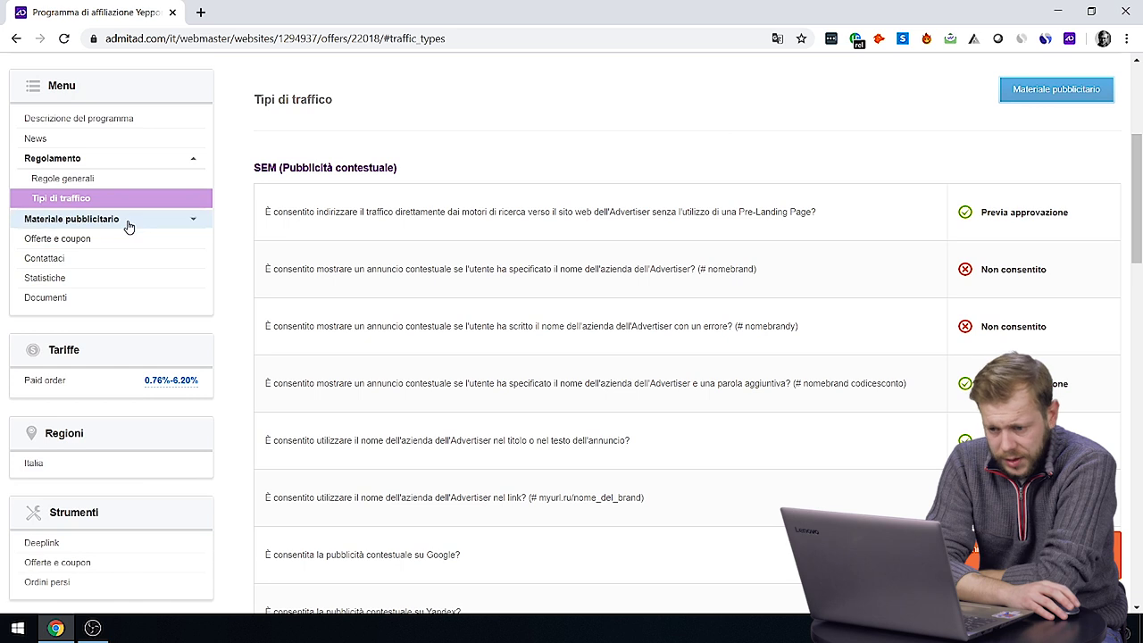
- View the banners offered in the Yeppon program's promotional material
left_click(128, 226)
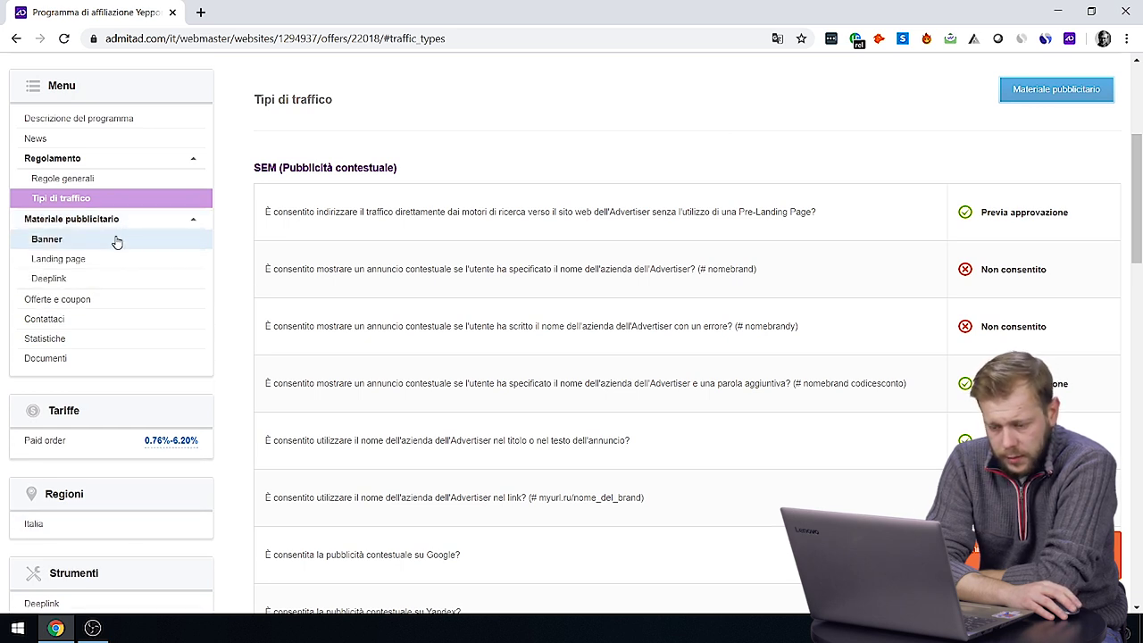
left_click(116, 242)
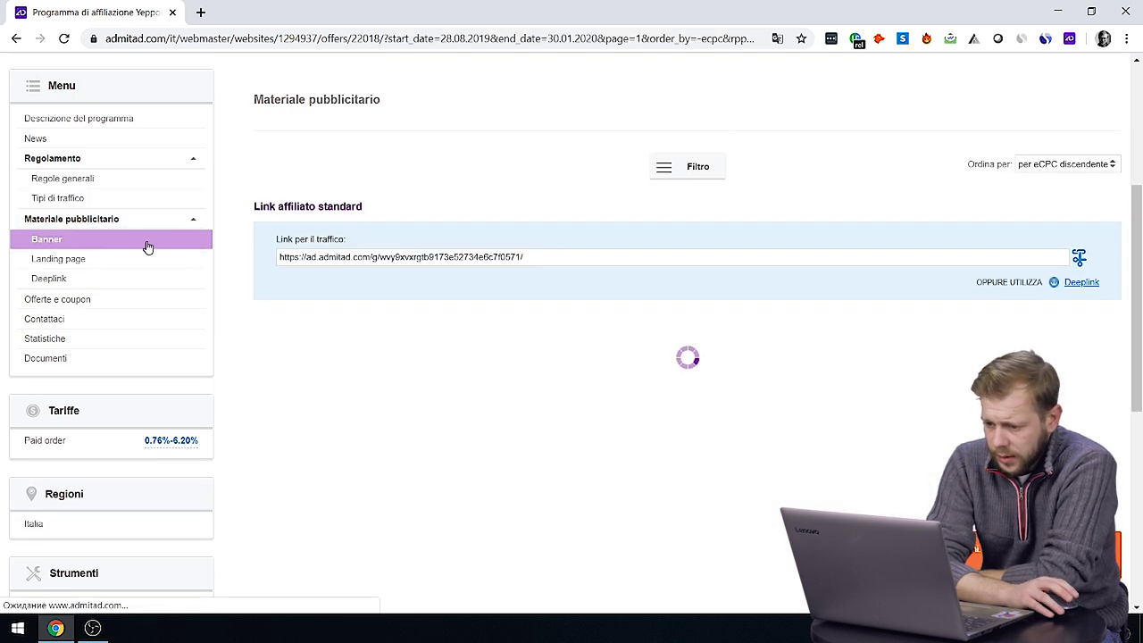
scroll(437, 299, "down", 1)
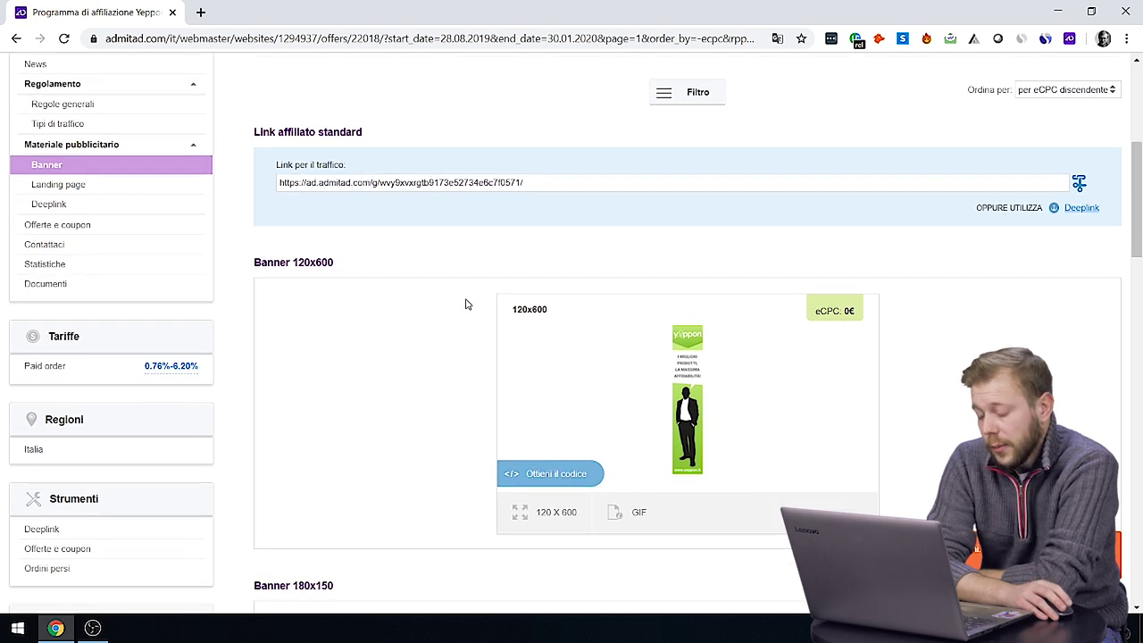
scroll(560, 319, "down", 3)
scroll(420, 301, "up", 4)
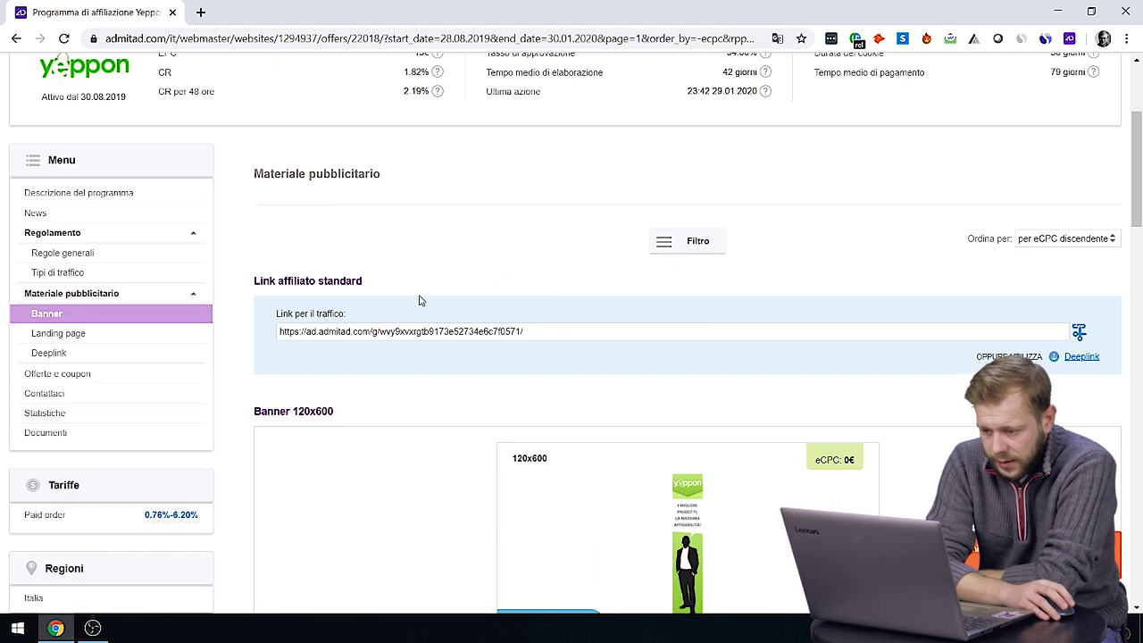
- Select the standard affiliate traffic link, and open the Deeplink generator for the Yeppon program
left_click(449, 332)
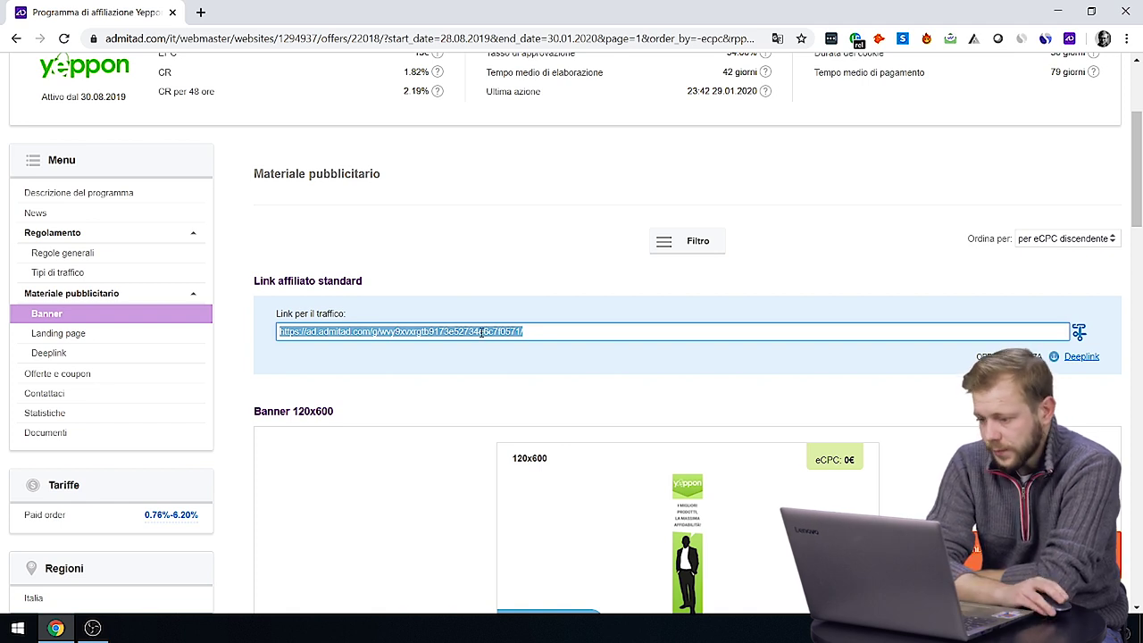
scroll(458, 331, "down", 1)
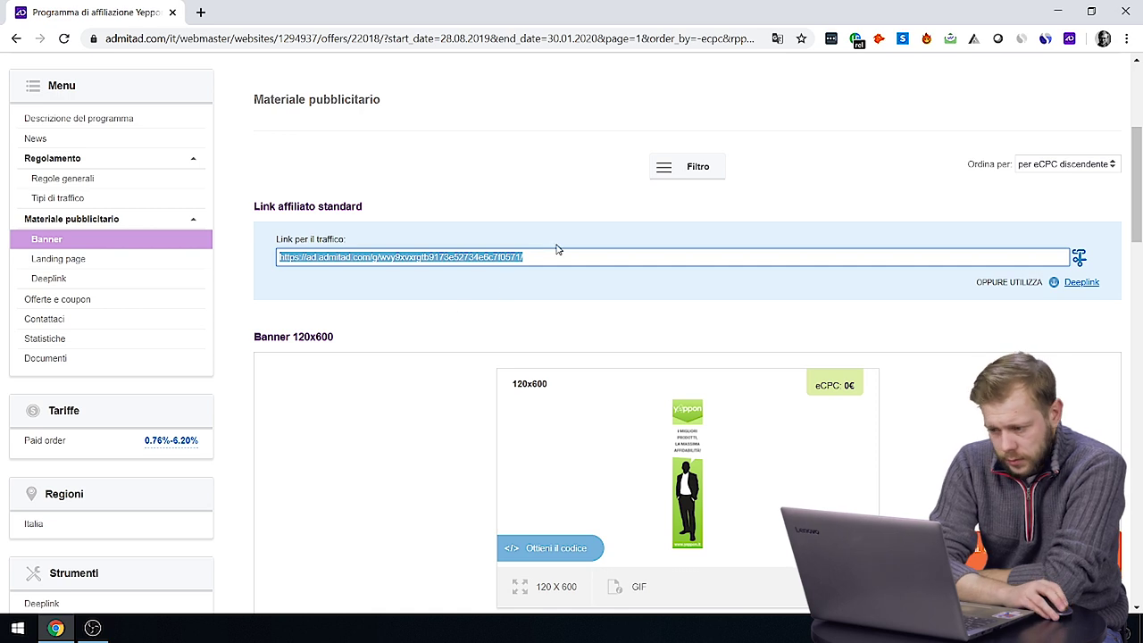
scroll(535, 248, "down", 1)
left_click(139, 180)
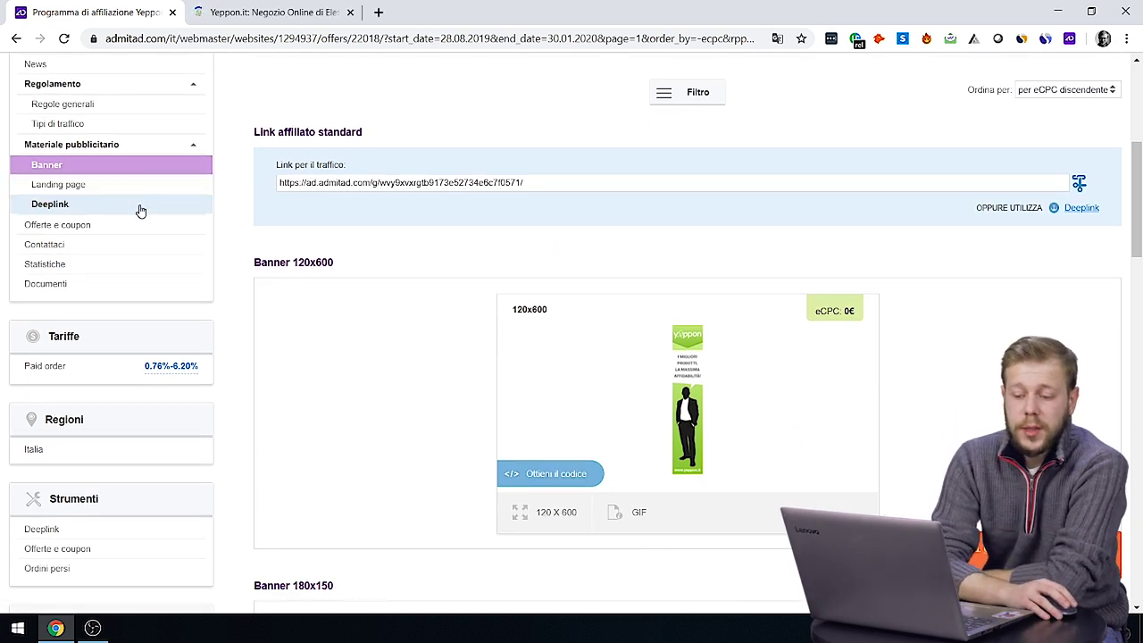
left_click(140, 207)
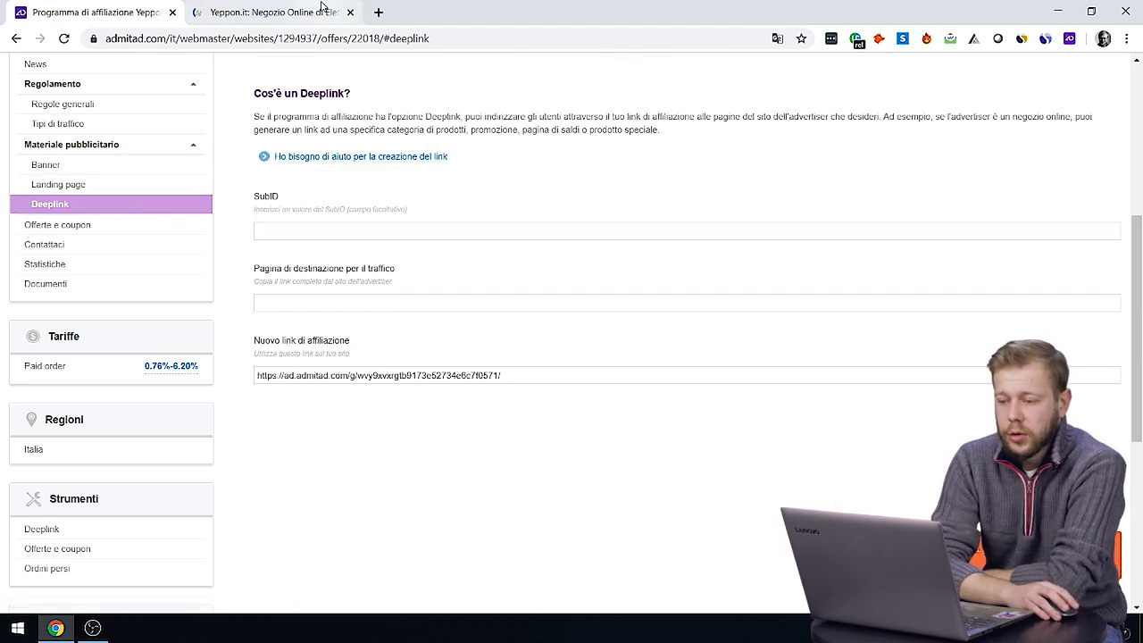
- Switch to the Yeppon.it store and search it for "samsung"
left_click(302, 7)
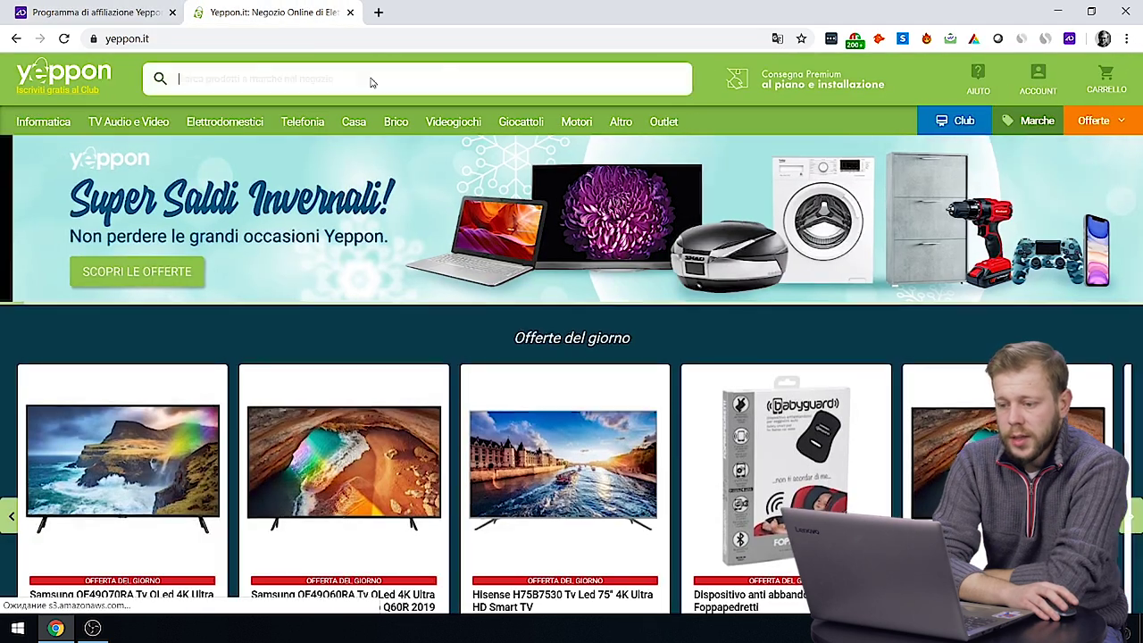
left_click(372, 82)
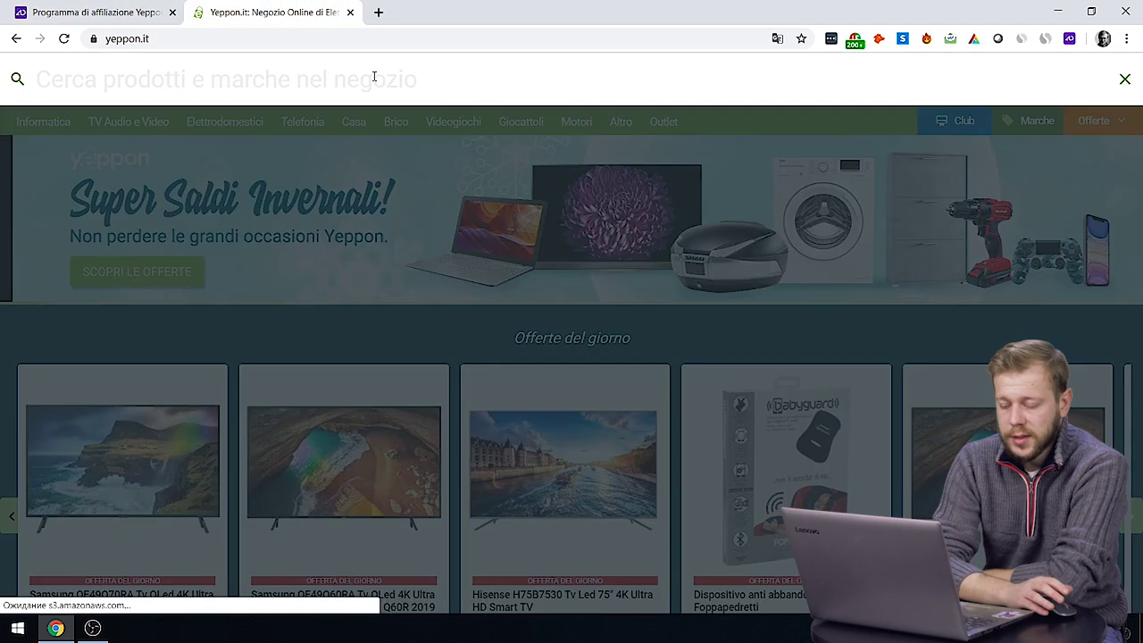
type("samsung")
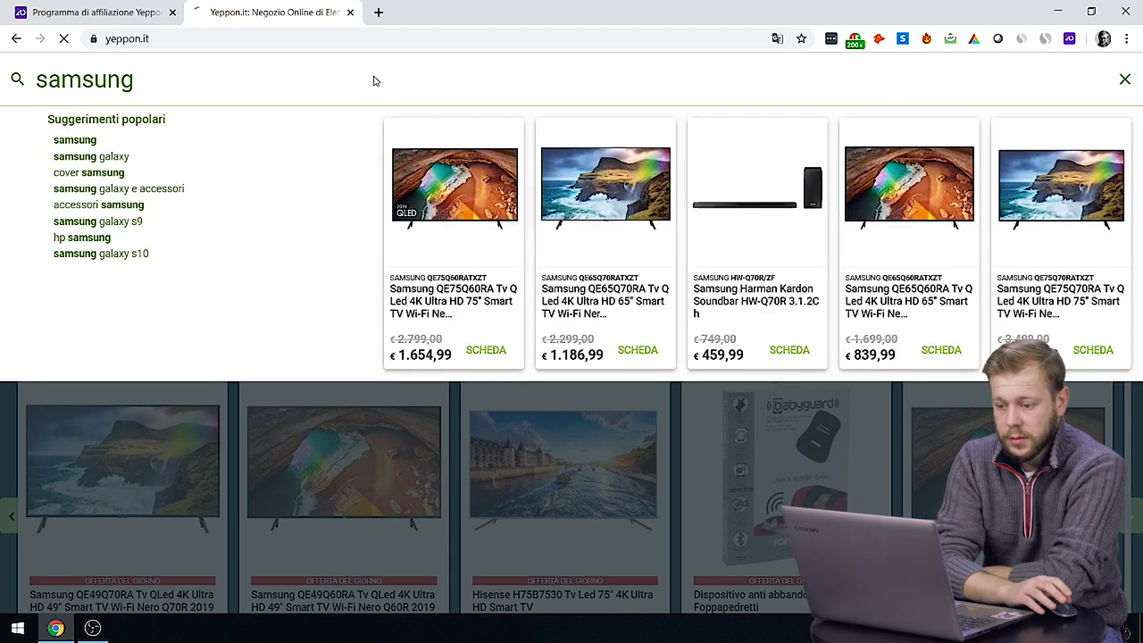
key("Return")
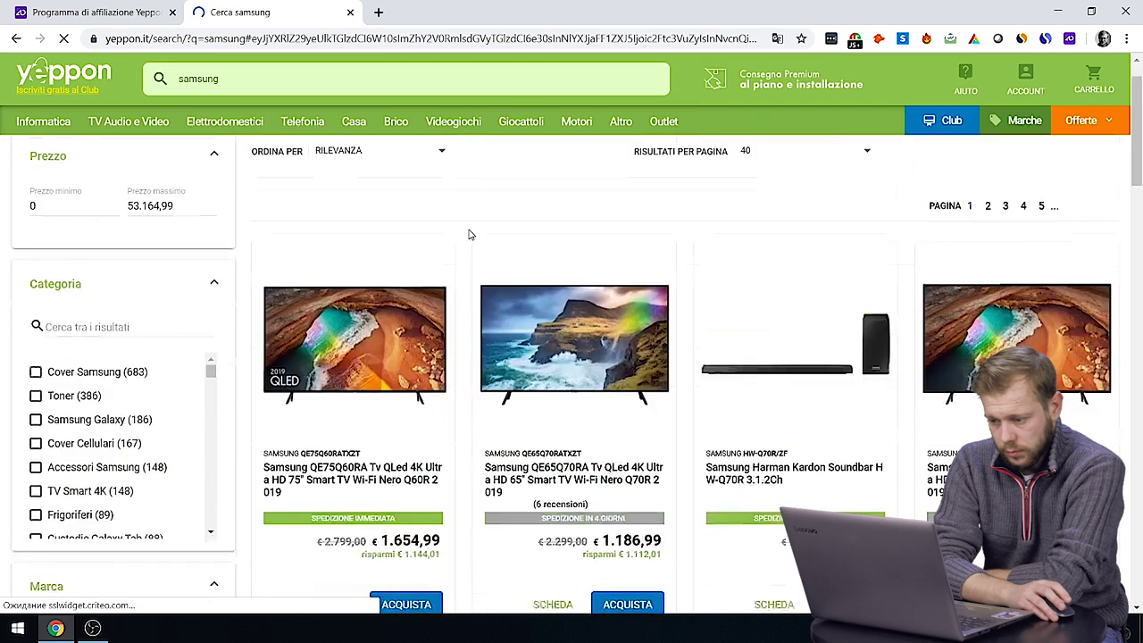
- Open the Samsung QE75Q60RA 75" QLed TV product page and copy its URL
left_click(352, 379)
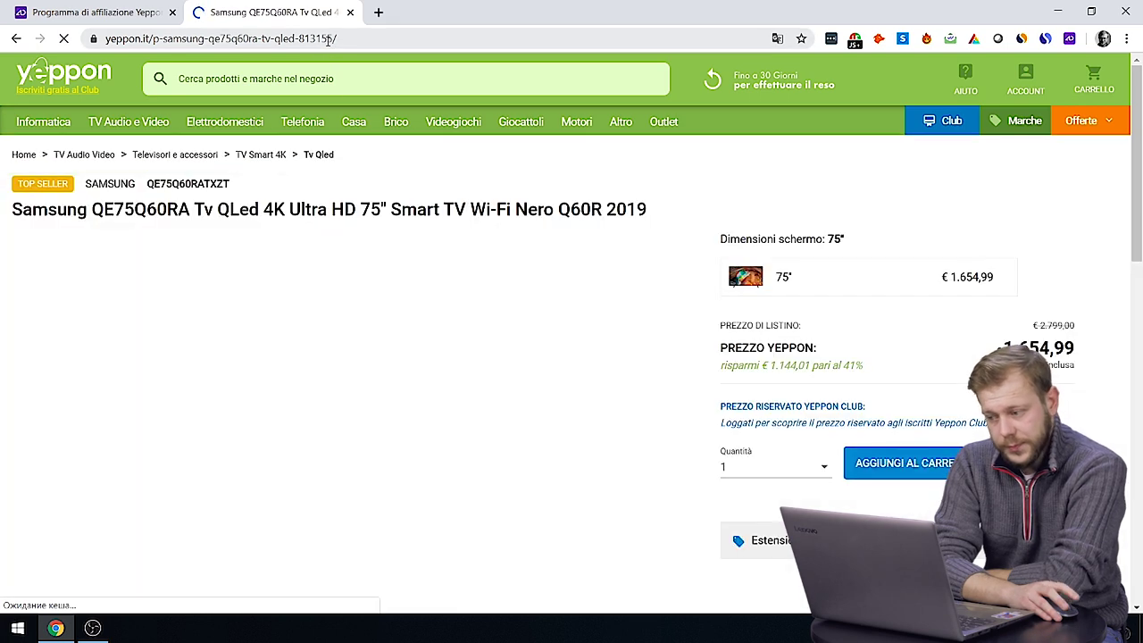
left_click(326, 41)
key("ctrl+c")
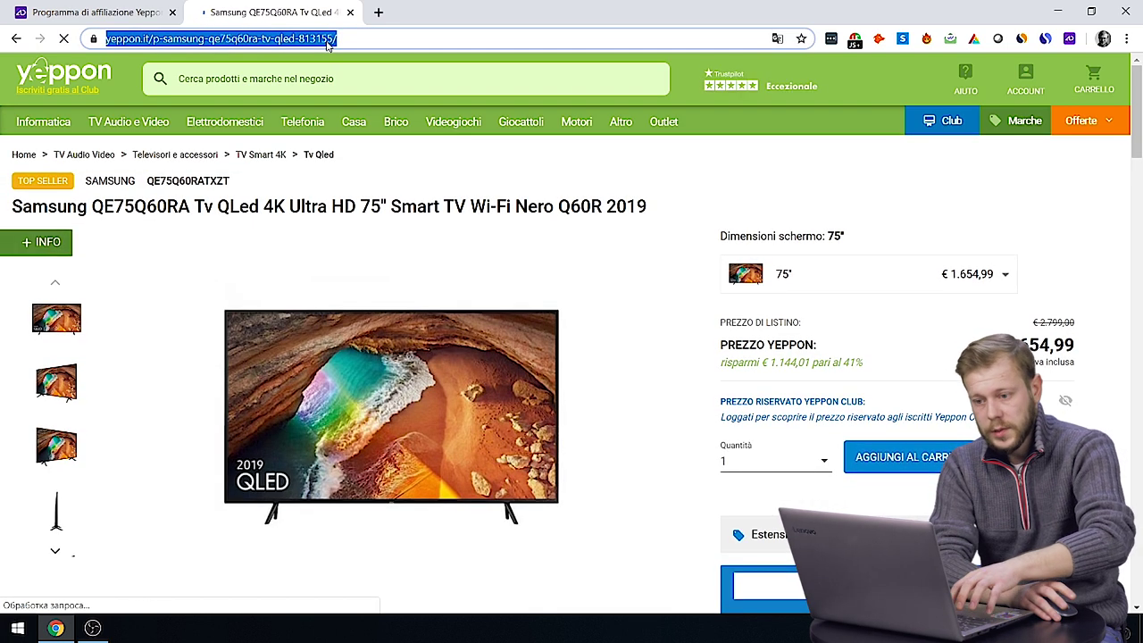
- Back in Admitad's Deeplink generator, paste the TV's product URL as the traffic destination page and set the SubID to tv
left_click(123, 9)
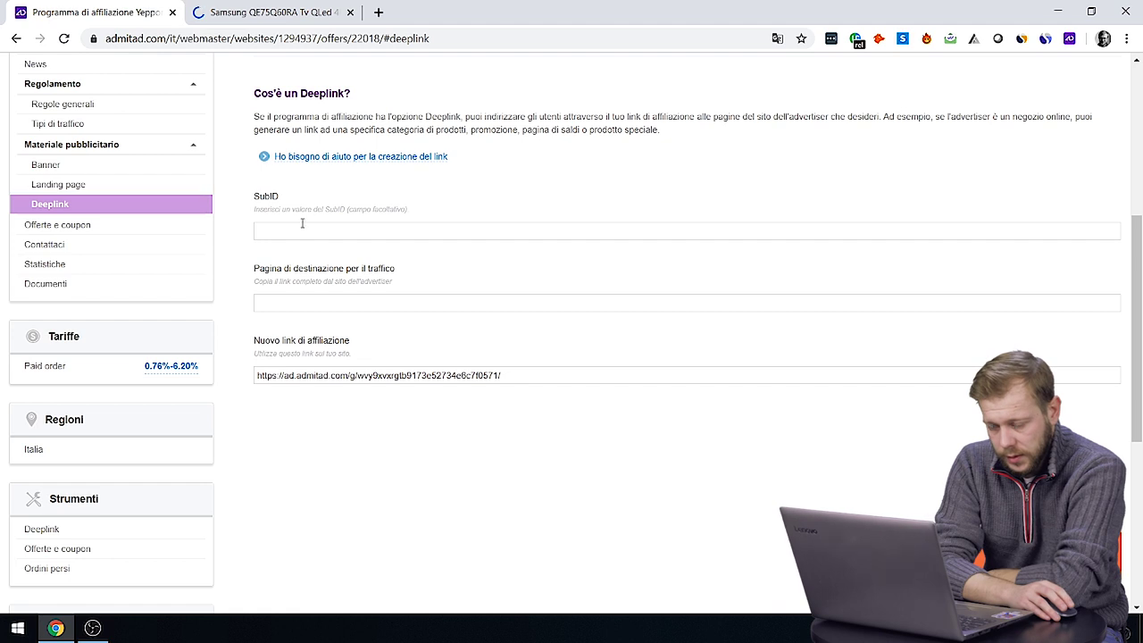
scroll(308, 241, "down", 1)
scroll(326, 256, "down", 1)
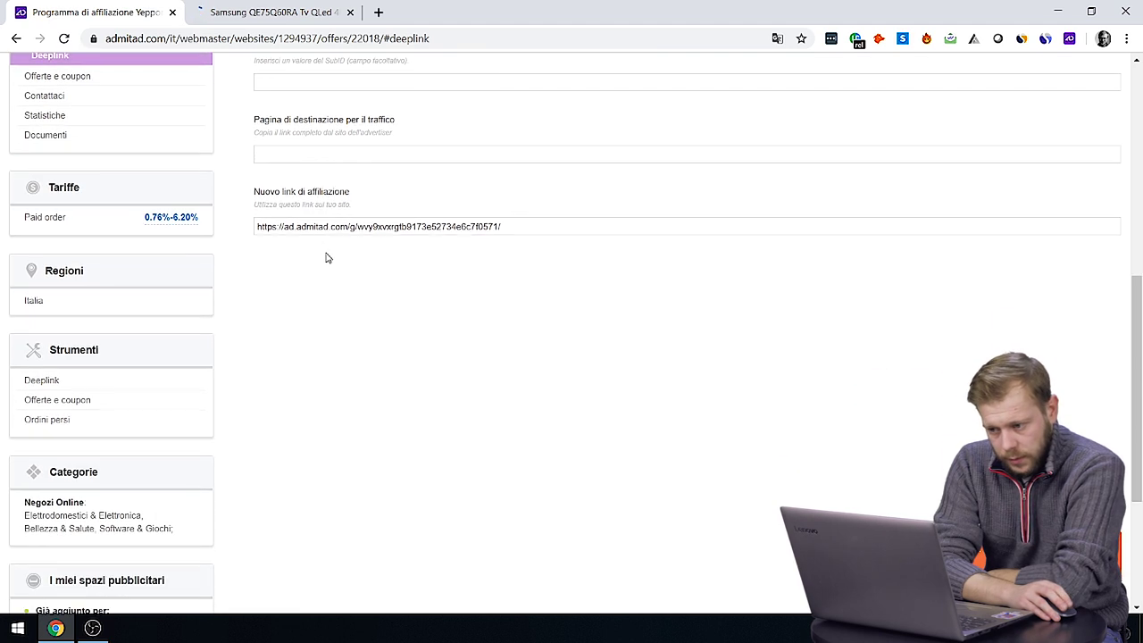
scroll(375, 221, "up", 2)
left_click(303, 306)
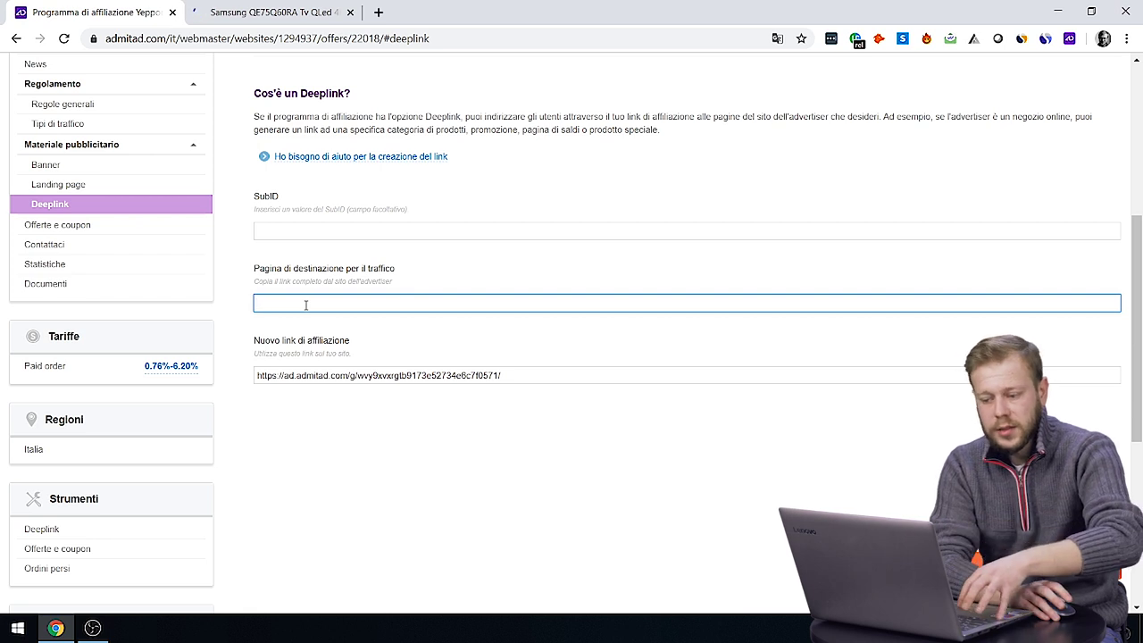
key("ctrl+v")
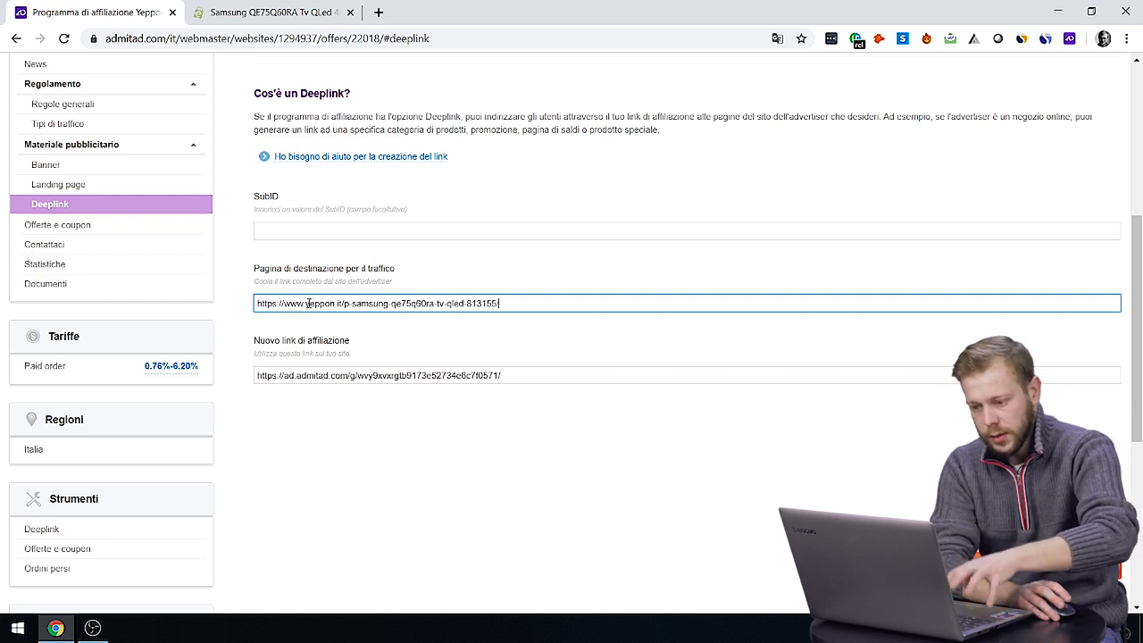
left_click(310, 230)
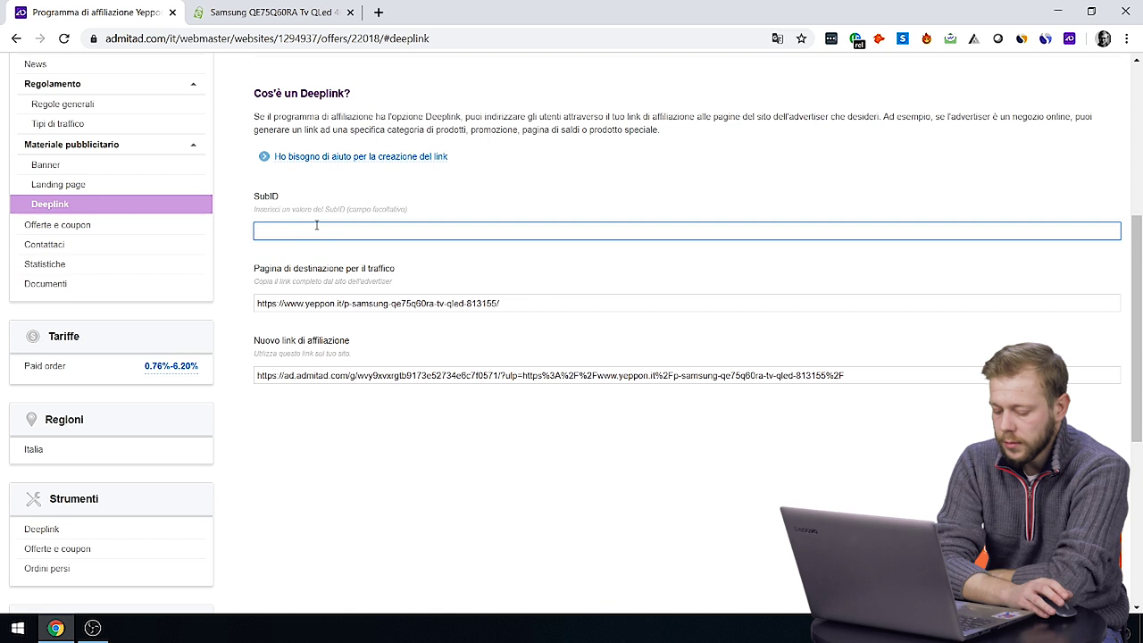
type("tv")
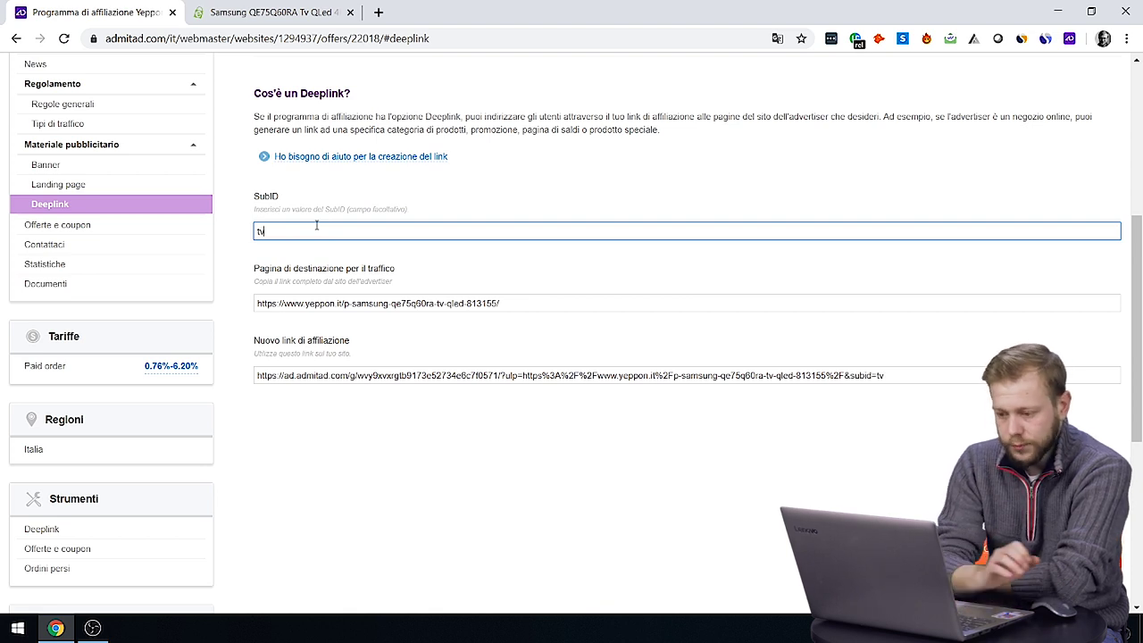
- Copy the new affiliate link and open it in a new browser tab to check the product page it leads to
scroll(497, 318, "down", 2)
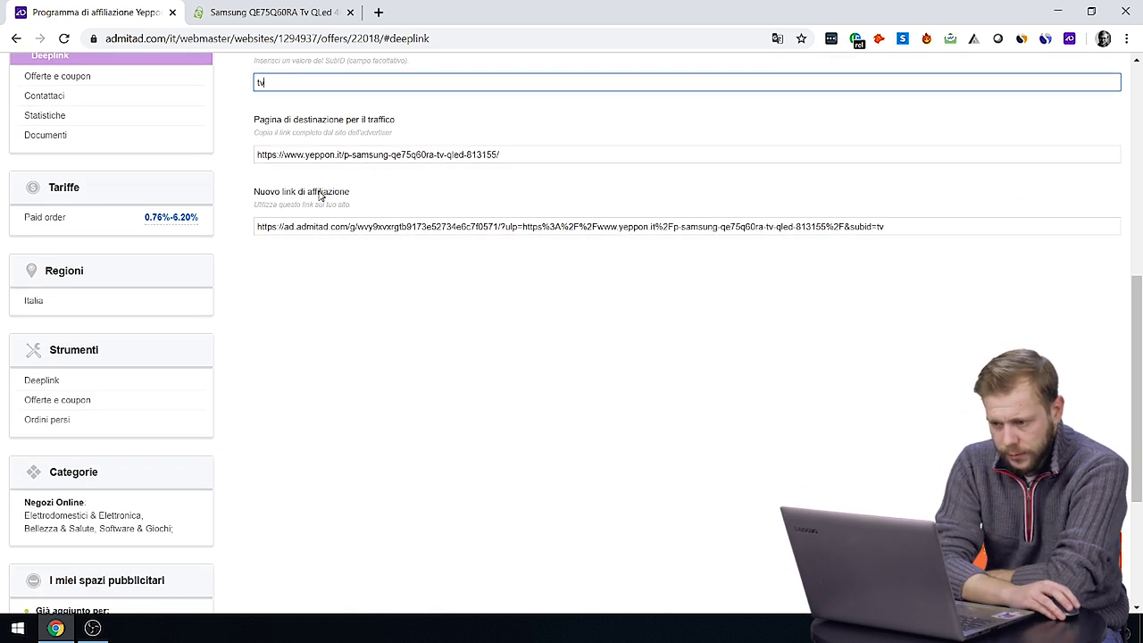
left_click(568, 227)
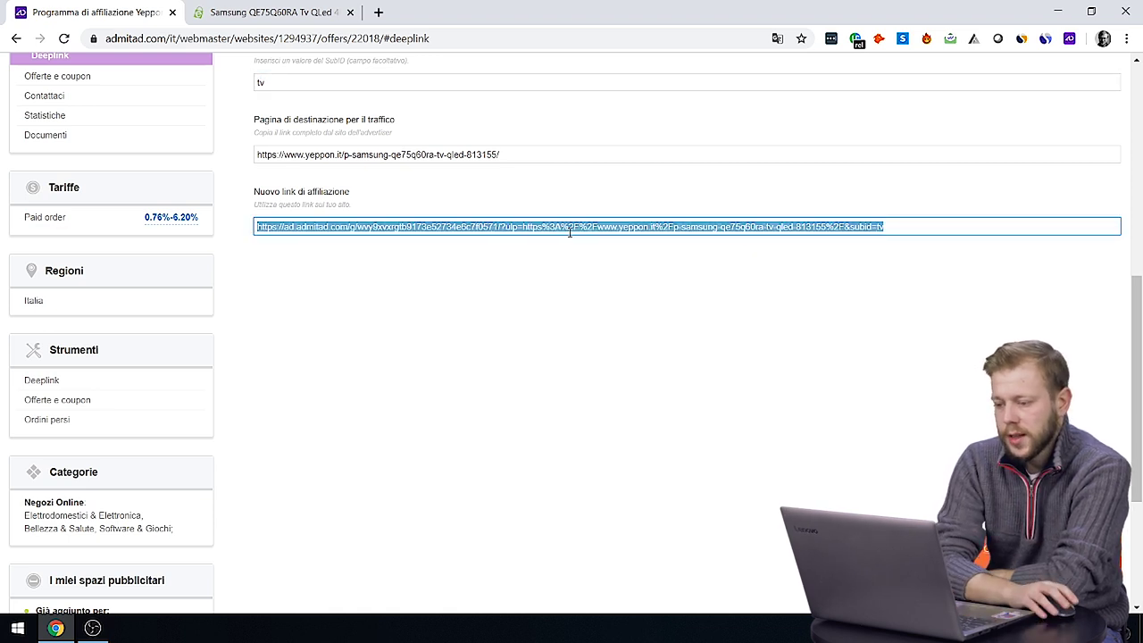
left_click(377, 12)
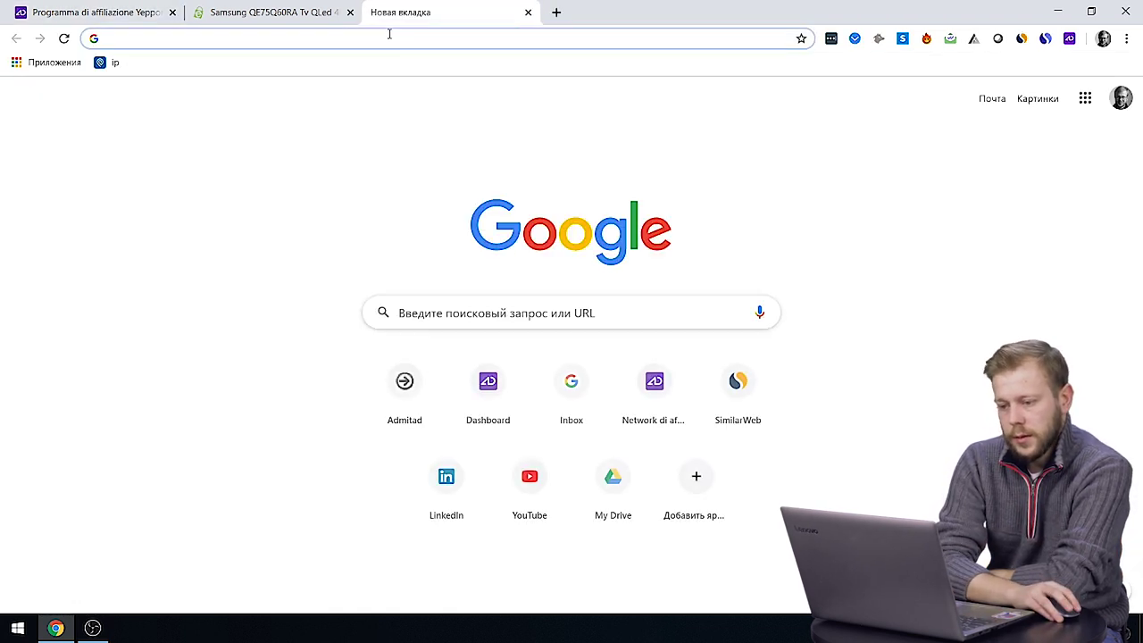
key("ctrl+v")
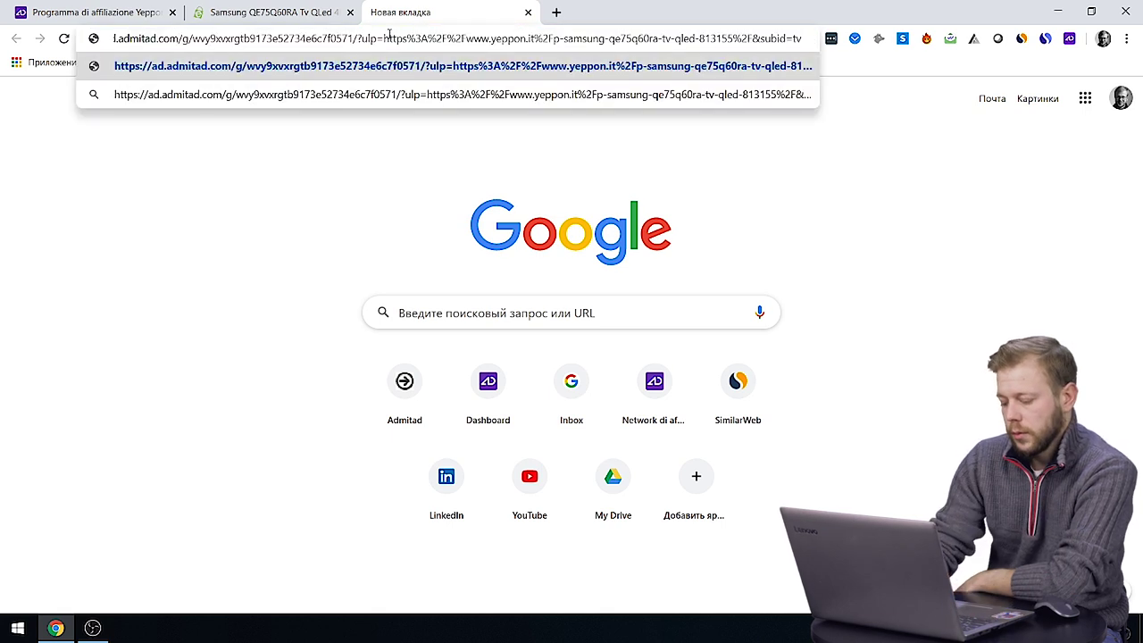
key("Return")
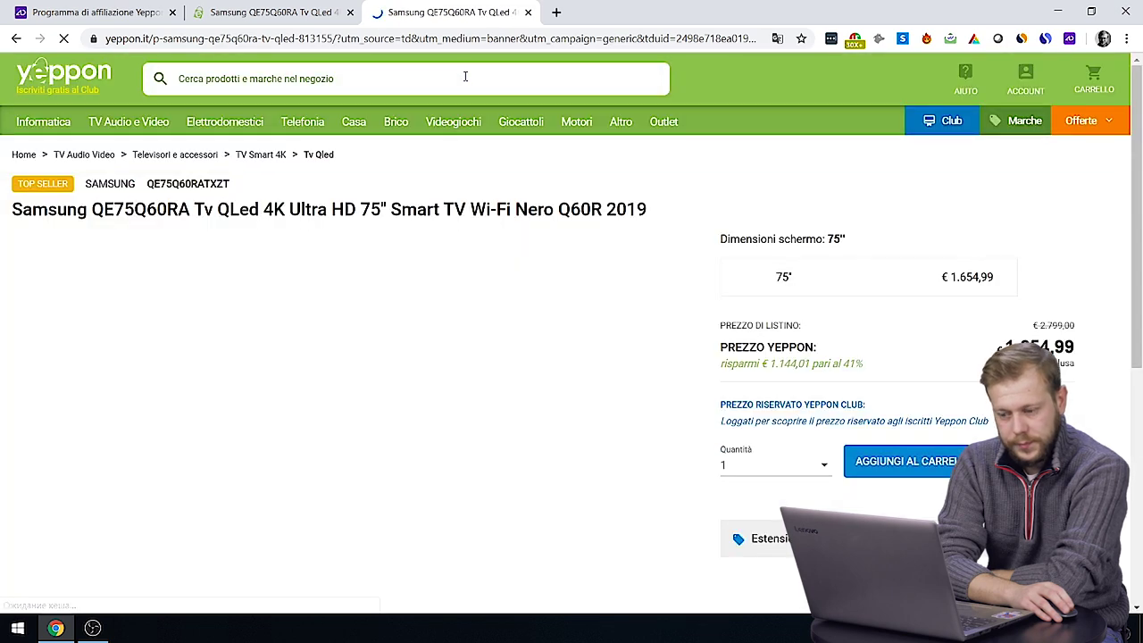
scroll(485, 103, "down", 1)
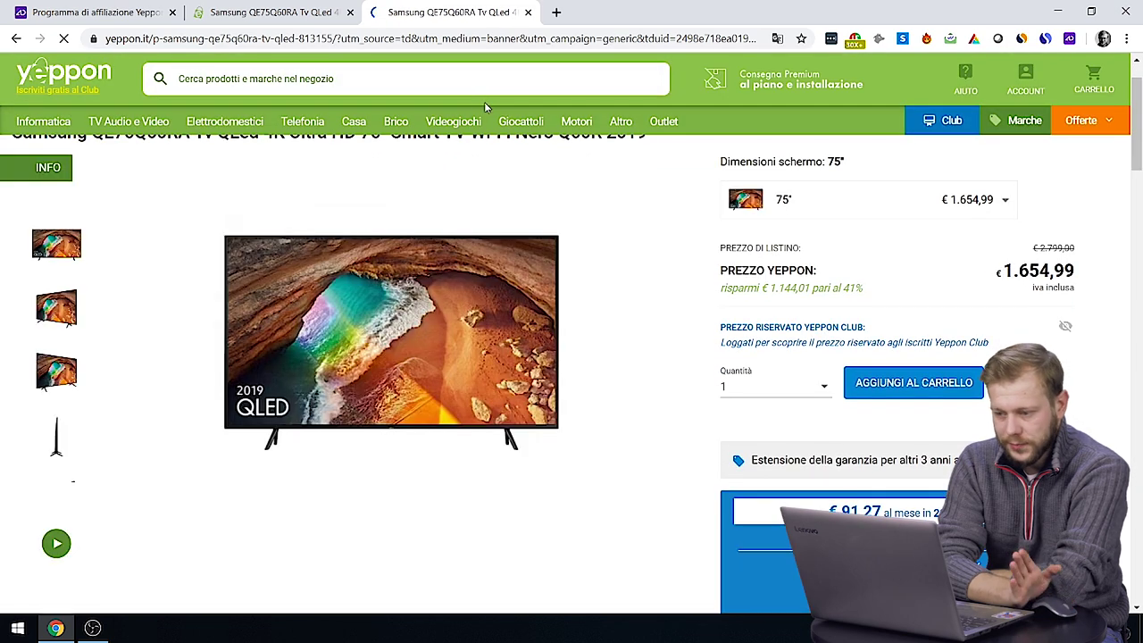
- Return to Admitad and open the statistics report by affiliate program
left_click(56, 8)
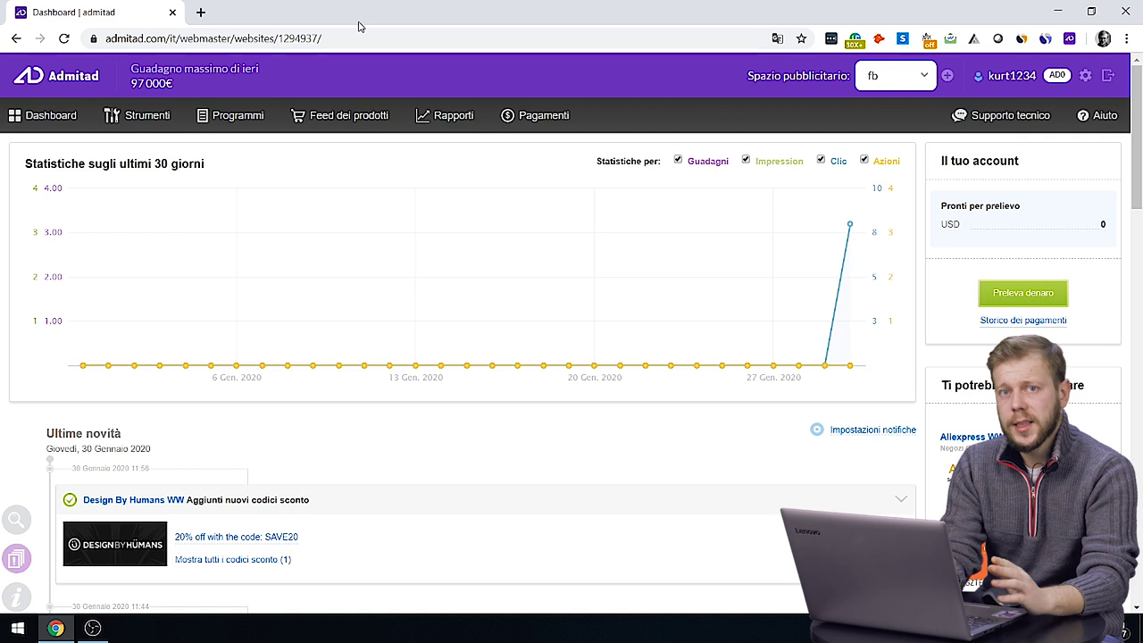
mouse_move(446, 128)
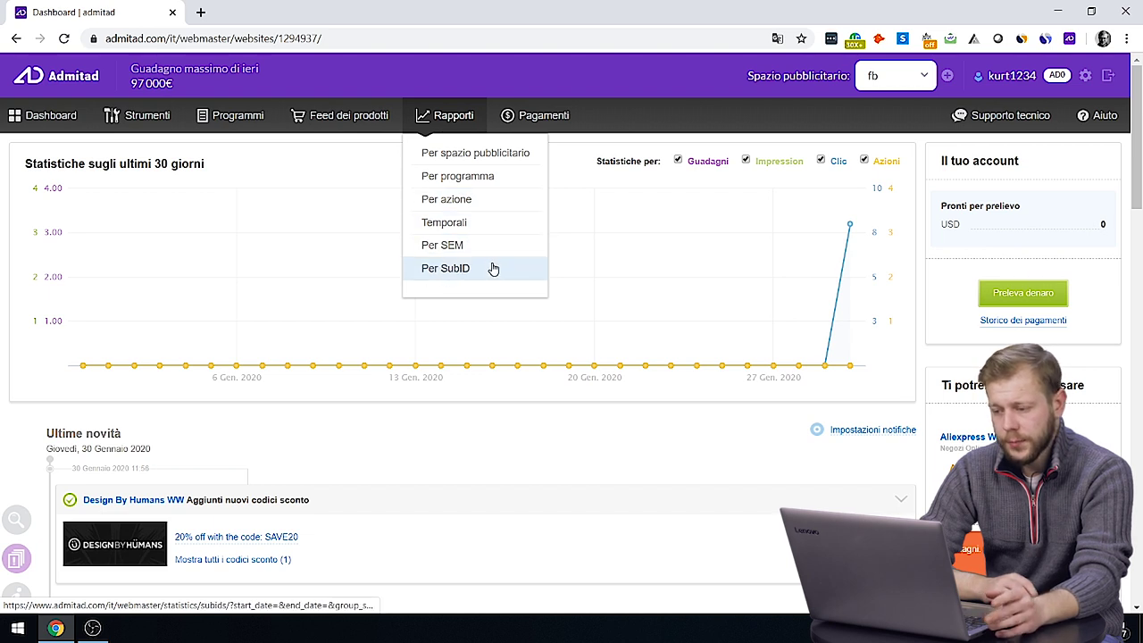
left_click(498, 190)
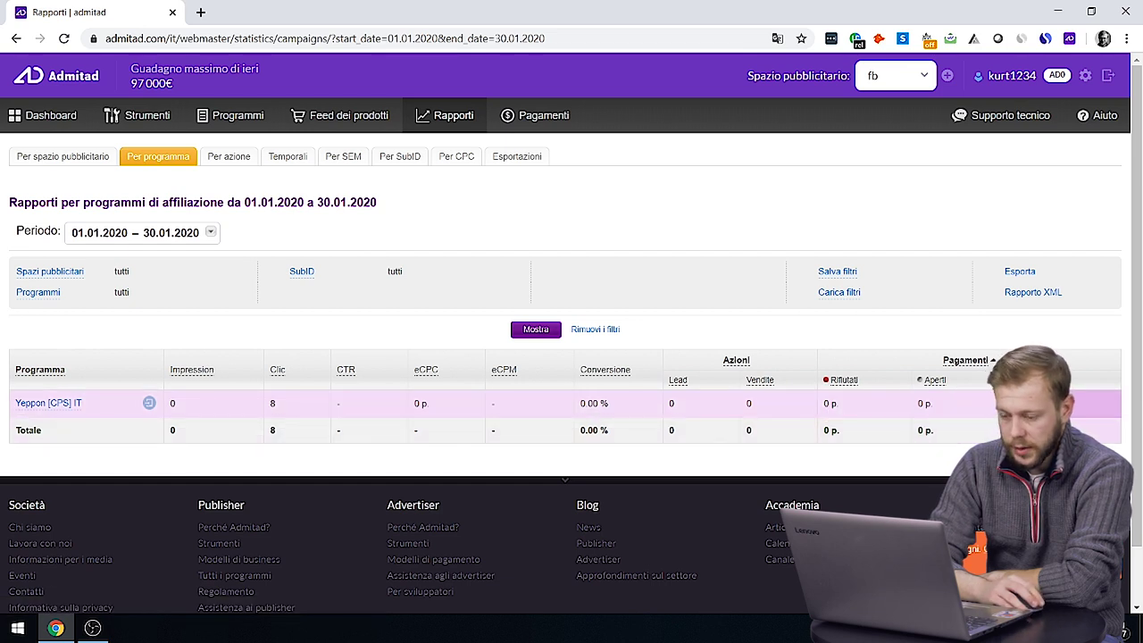
- Open the report by SubID and examine the statistics for the tv SubID
mouse_move(441, 112)
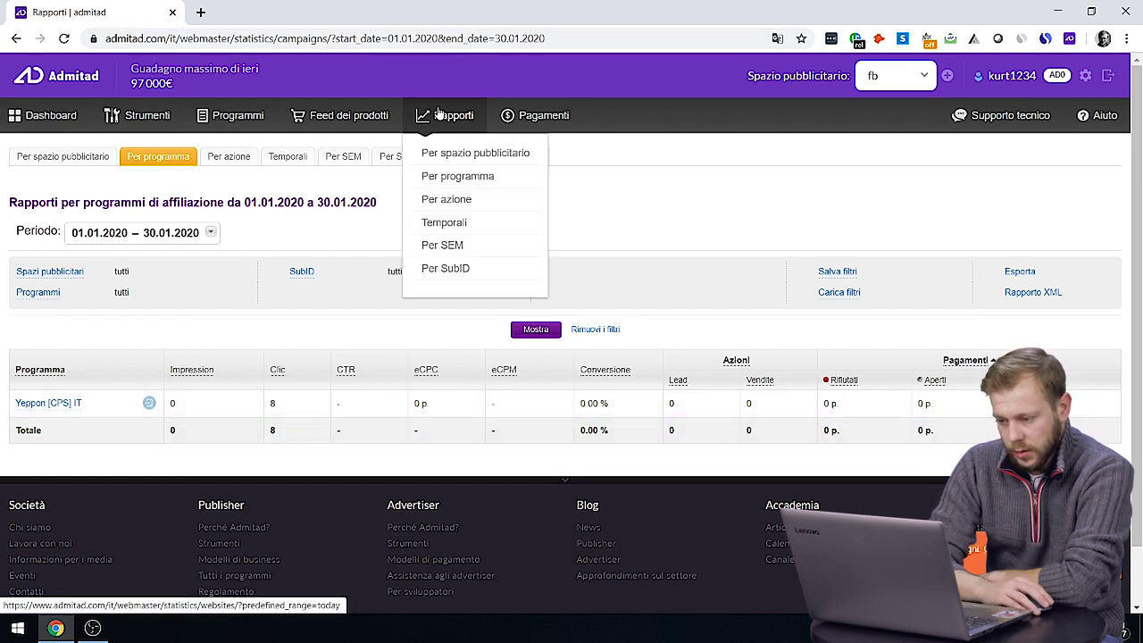
left_click(452, 269)
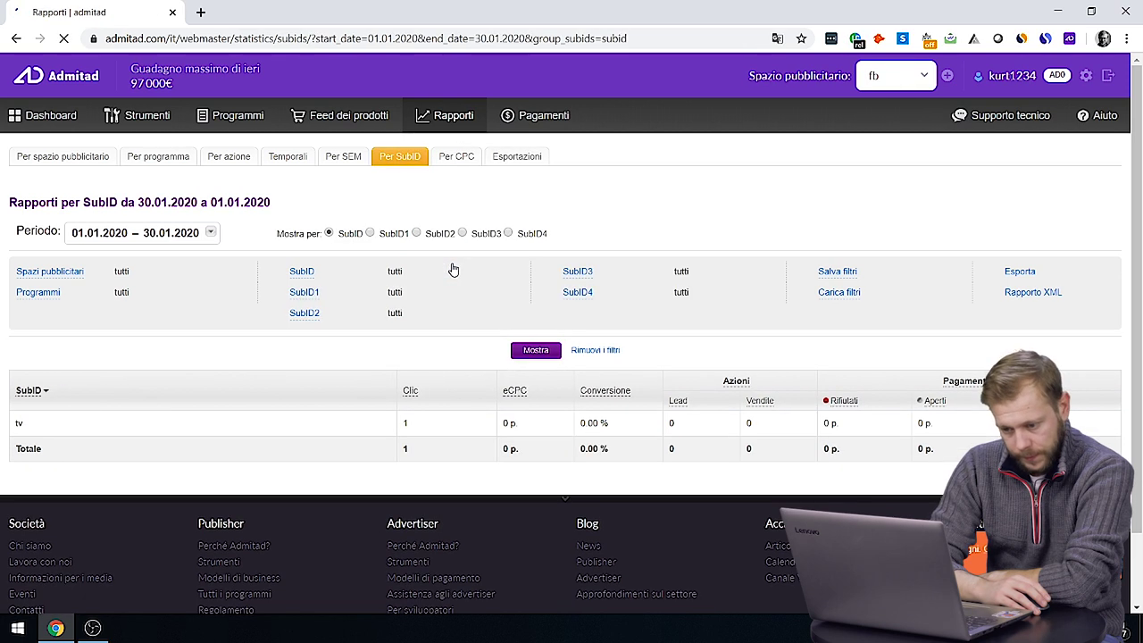
scroll(447, 271, "down", 1)
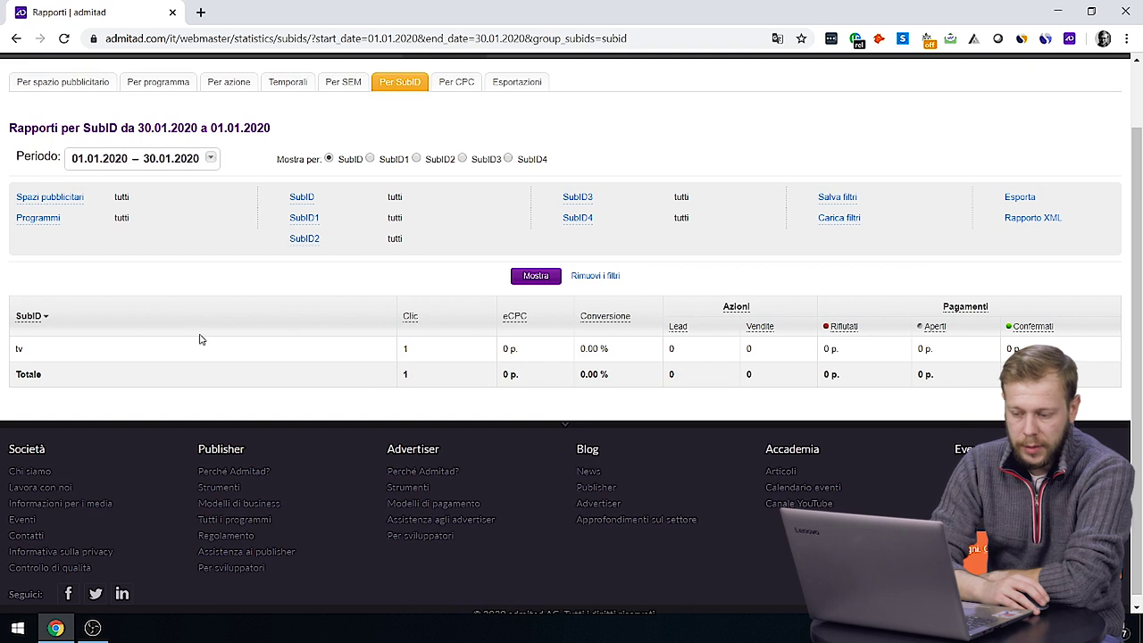